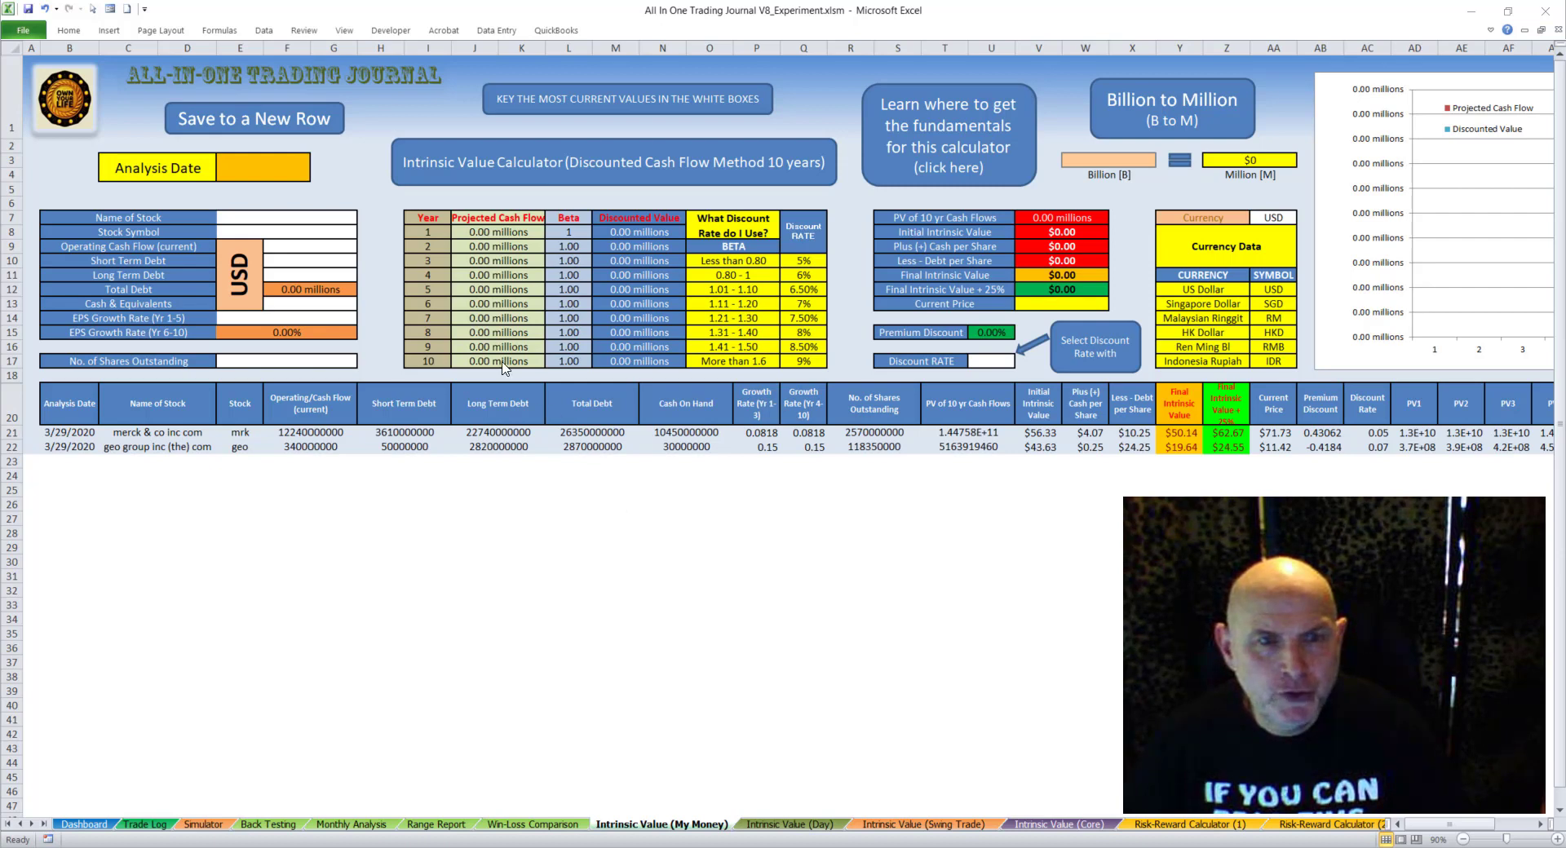
- Set the analysis date of the intrinsic value calculator to 4/5/2020
{"action": "left_click", "coordinate": [265, 168]}
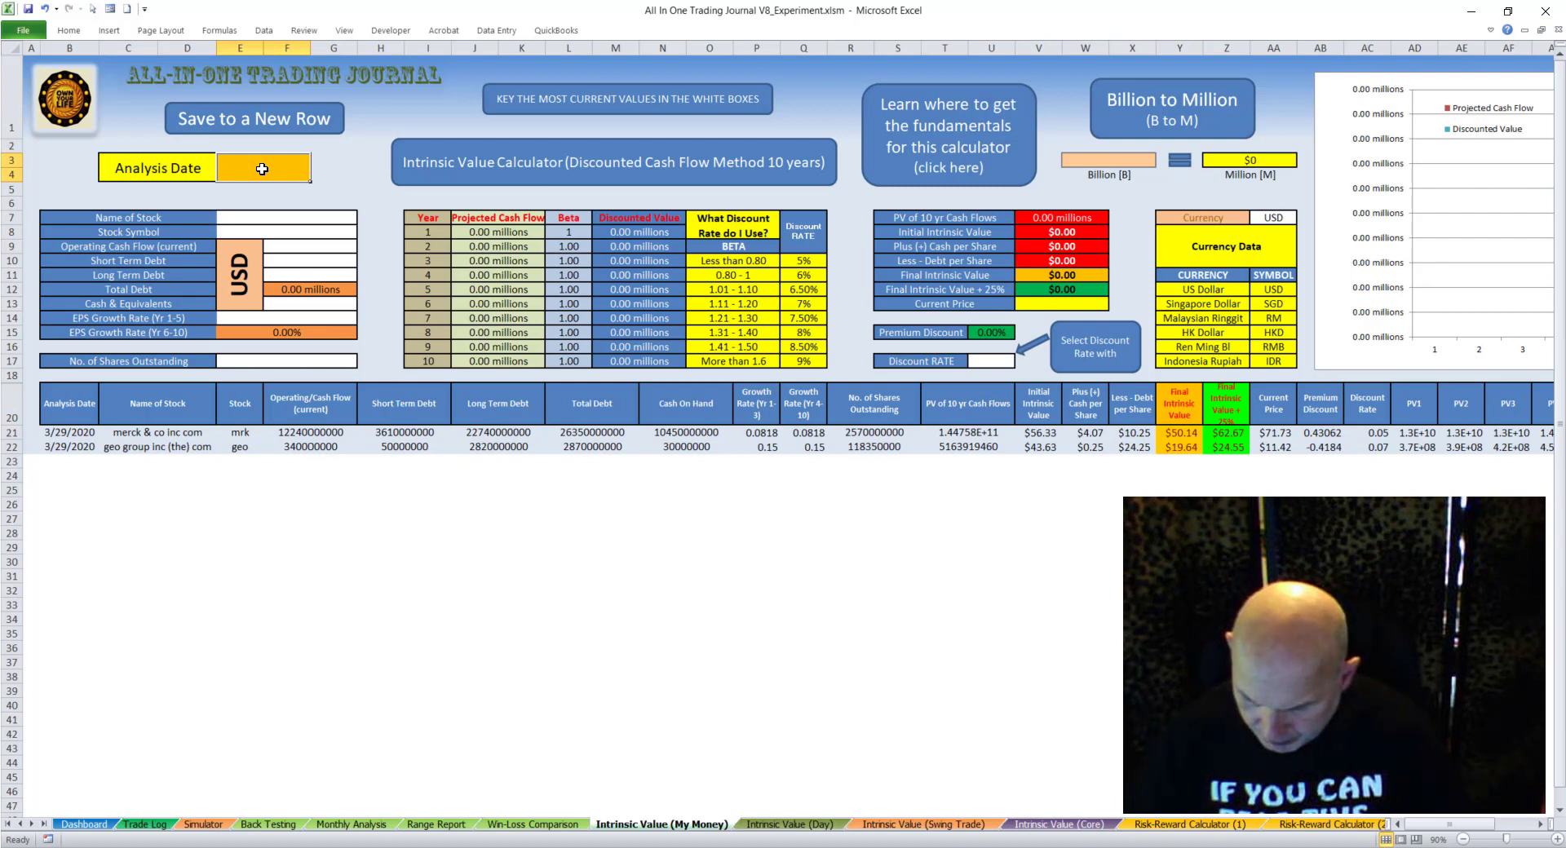
{"action": "type", "text": "4/5"}
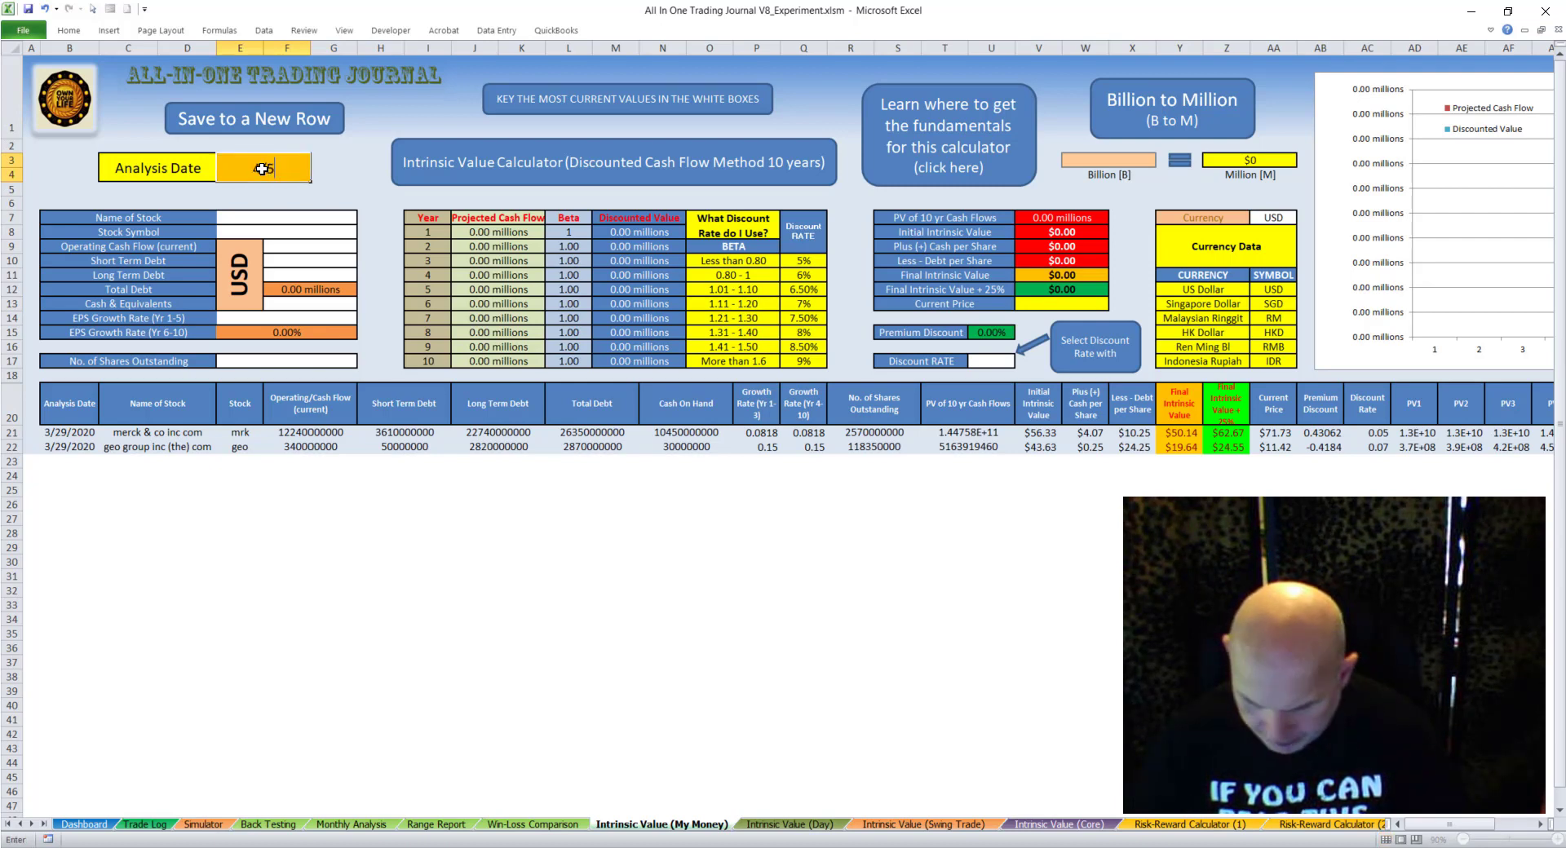
{"action": "key", "text": "Return"}
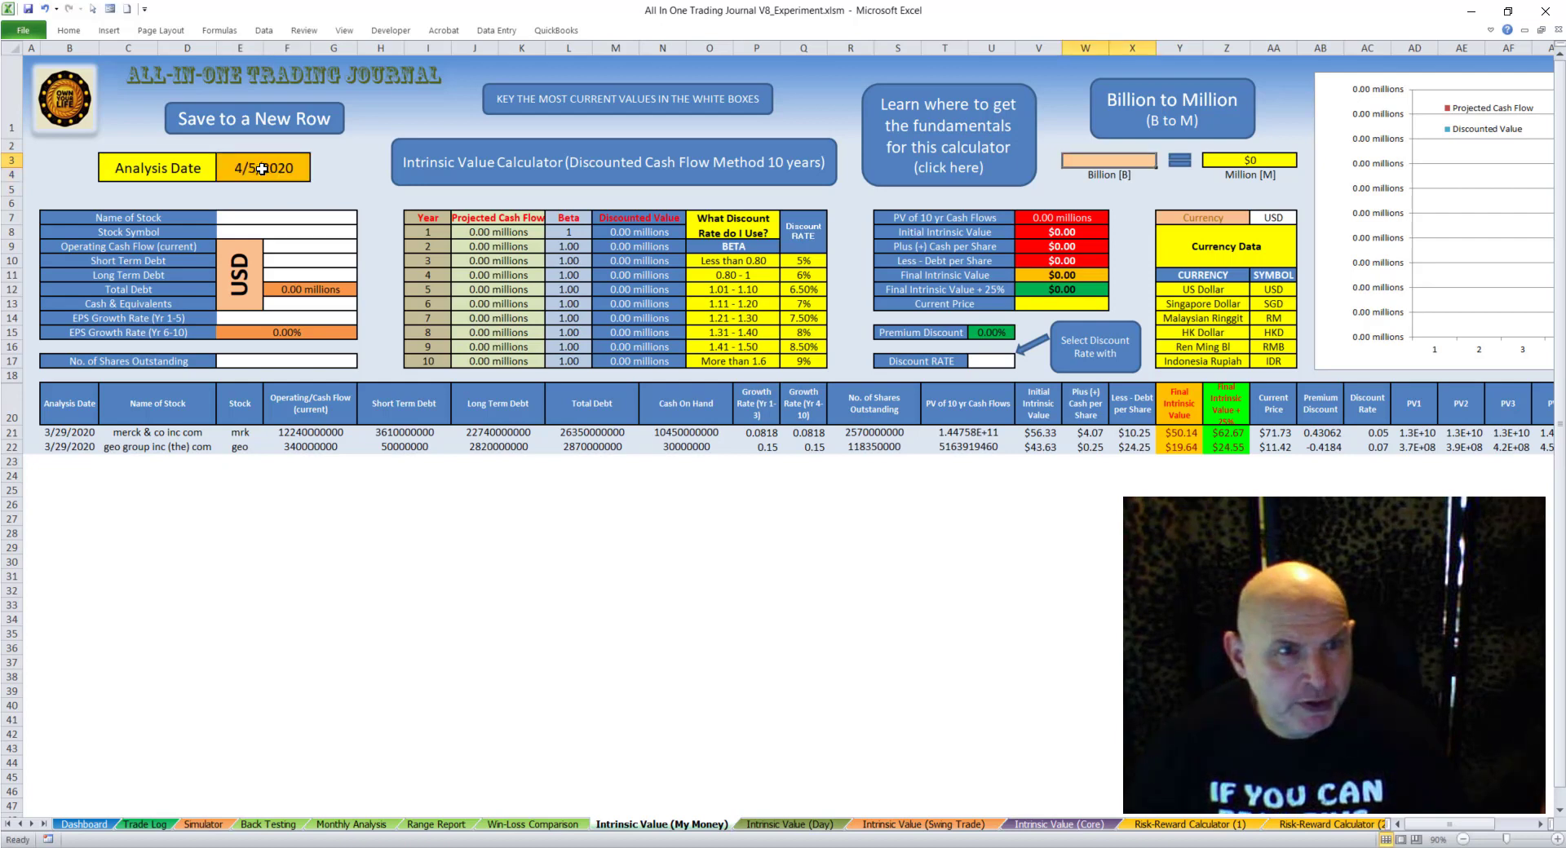
- Enter merk as the name of the stock and mrk as its stock symbol
{"action": "left_click", "coordinate": [259, 215]}
{"action": "type", "text": "merk"}
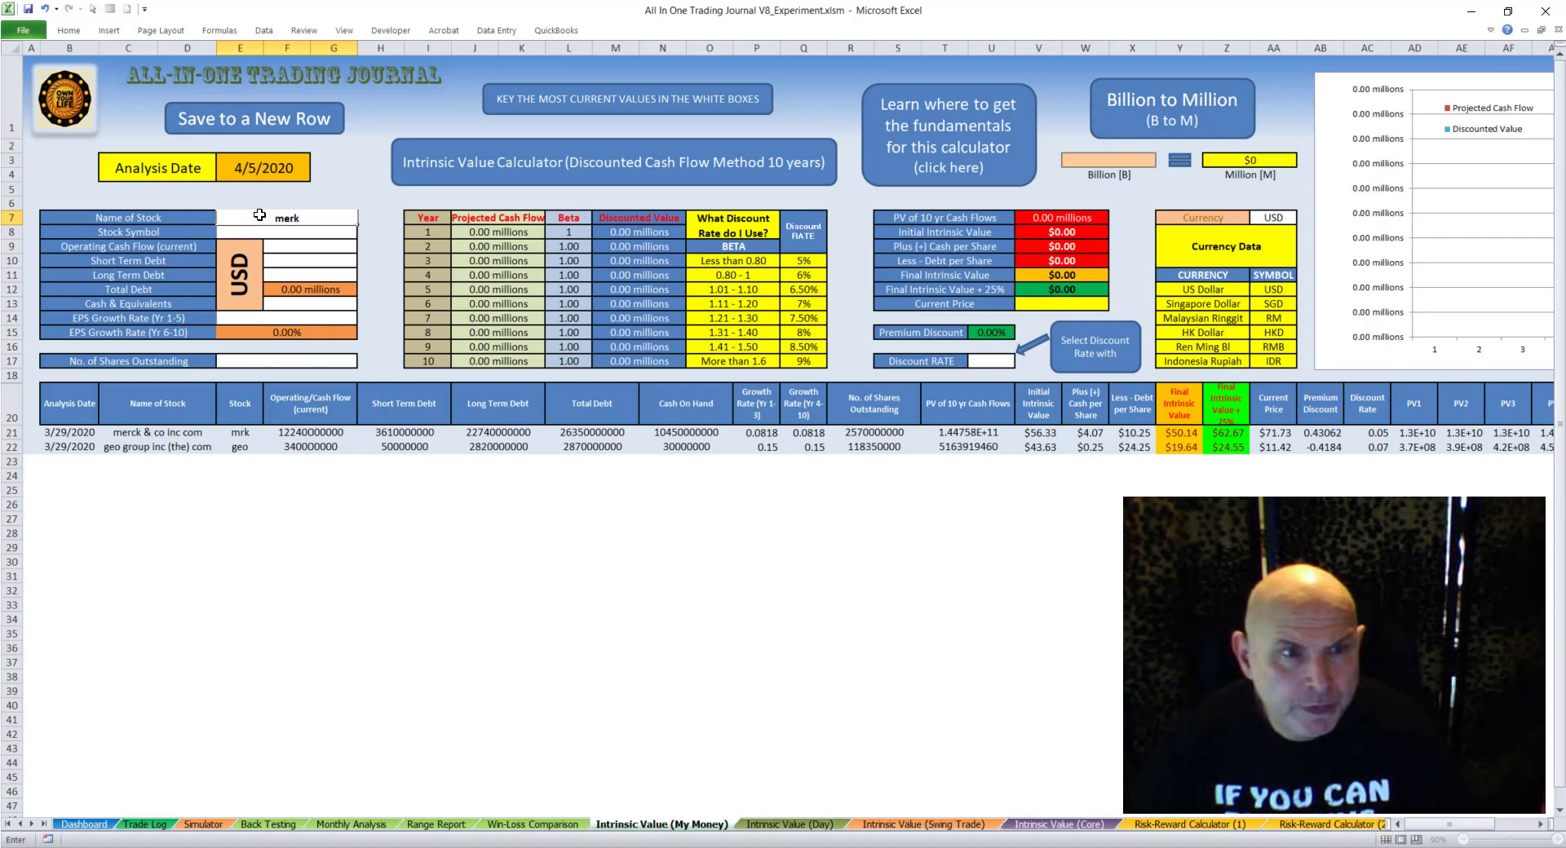
{"action": "left_click", "coordinate": [276, 236]}
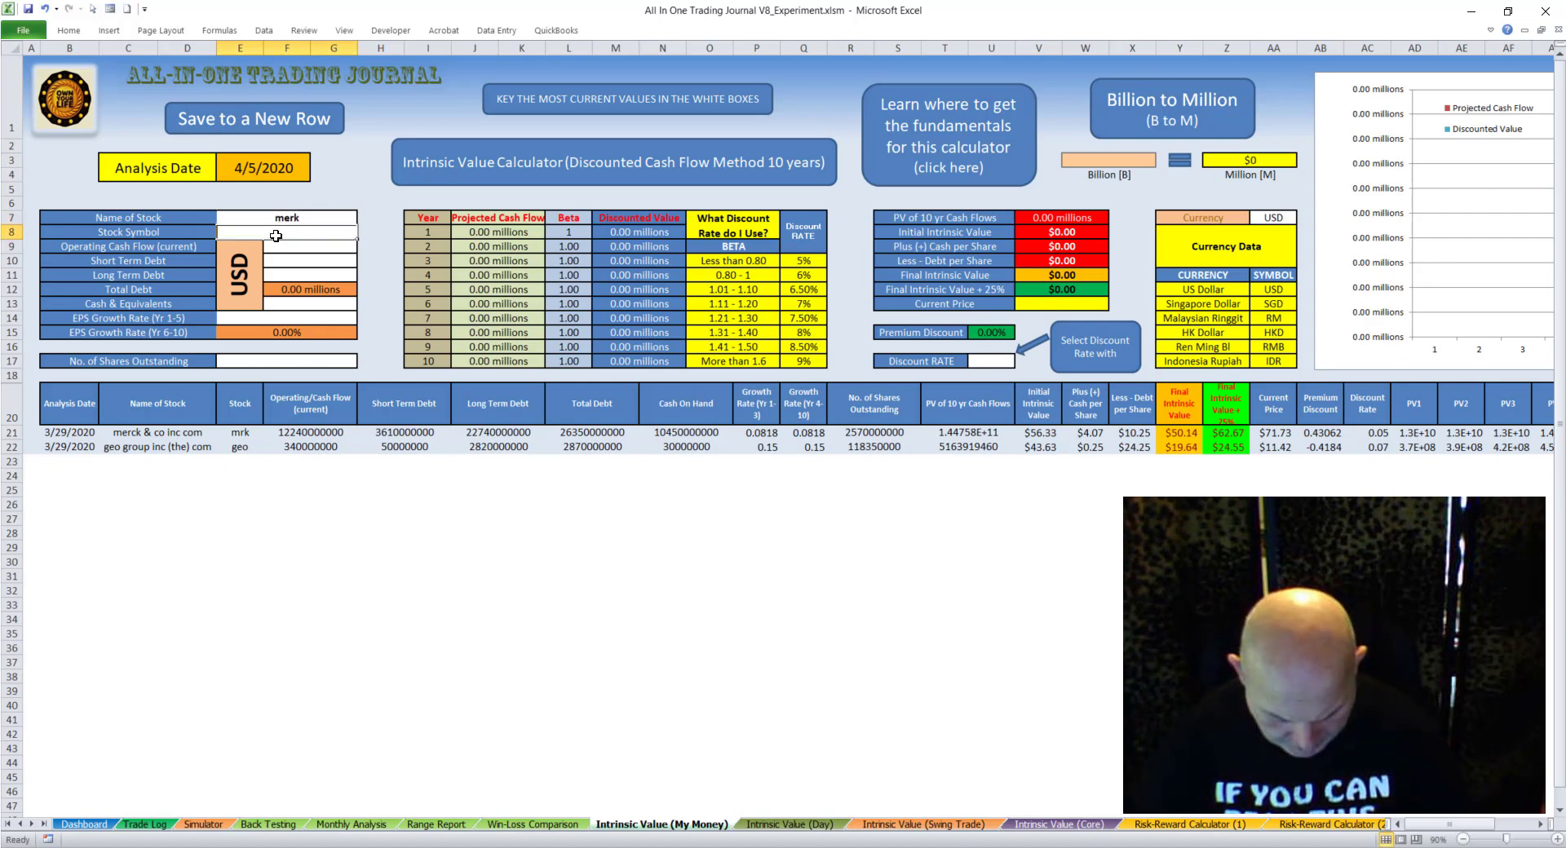
{"action": "type", "text": "mrk"}
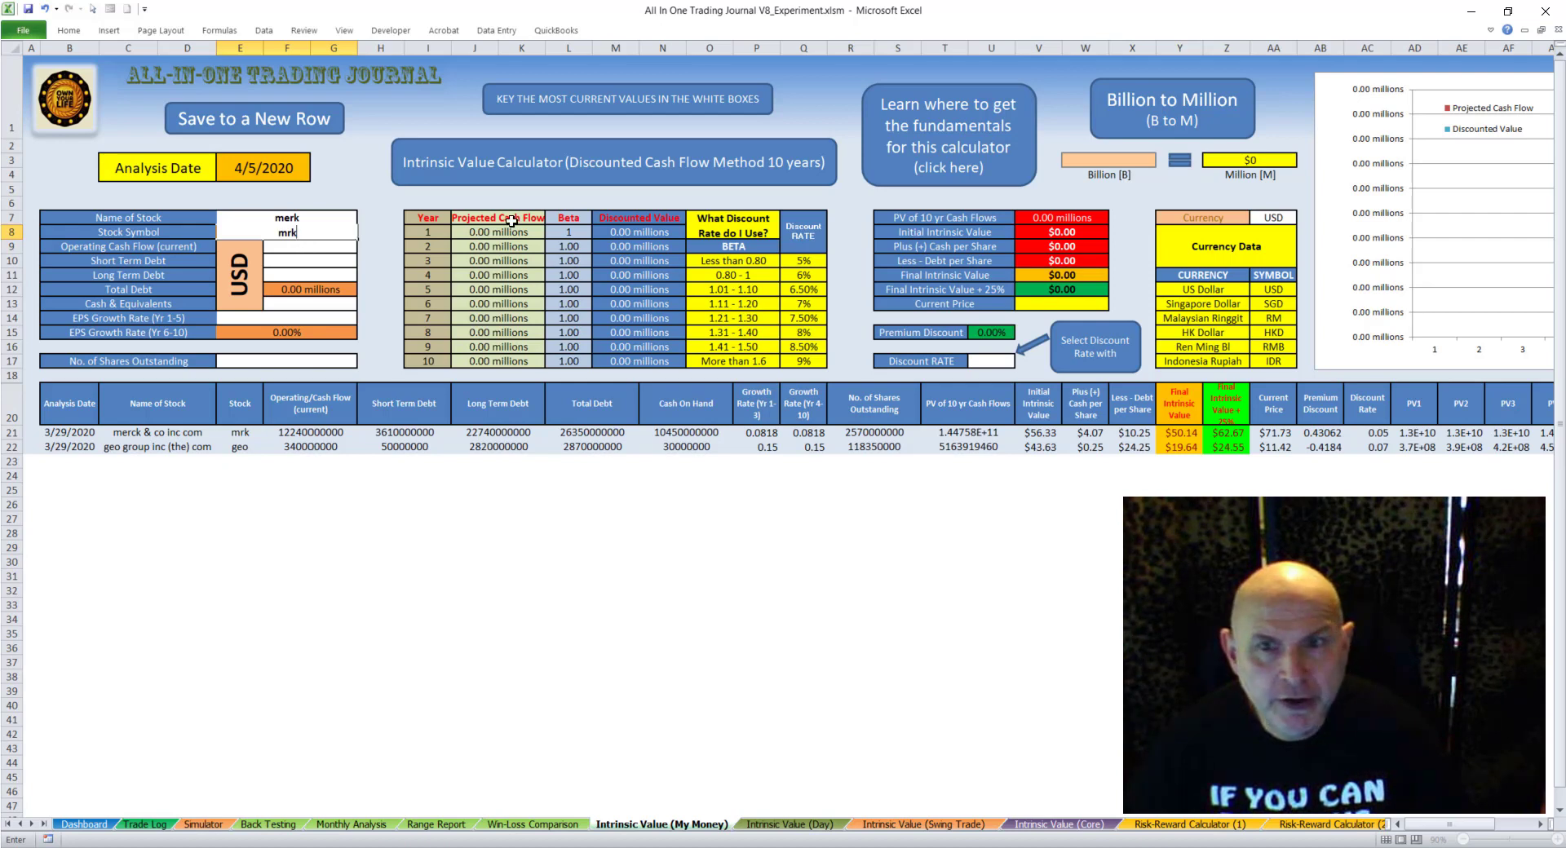
{"action": "left_click", "coordinate": [969, 159]}
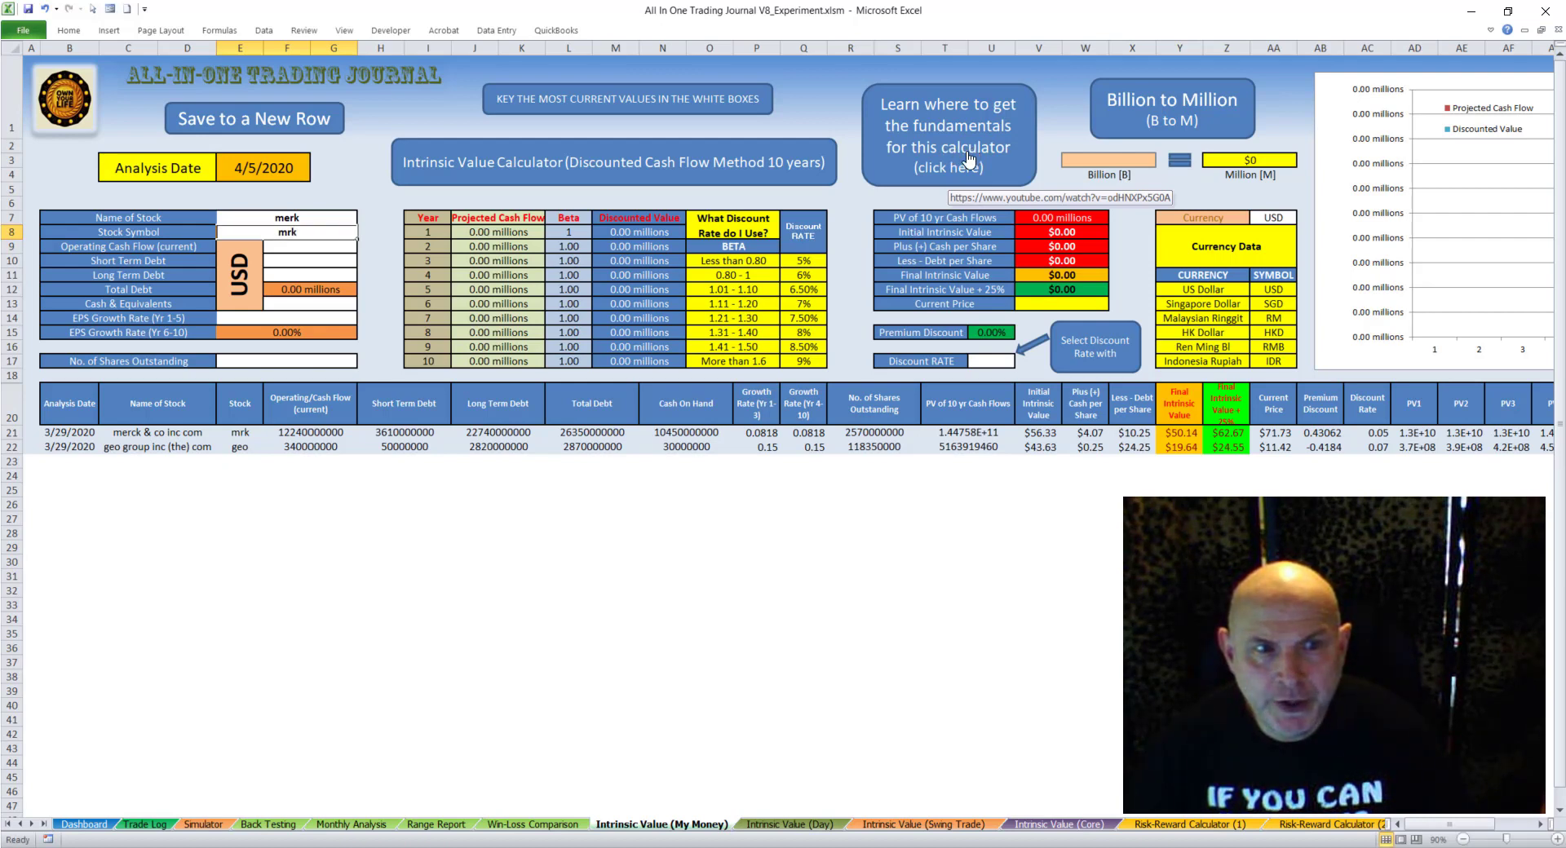
- Convert 23.08 billion to millions with the Billion to Million converter
{"action": "left_click", "coordinate": [331, 247]}
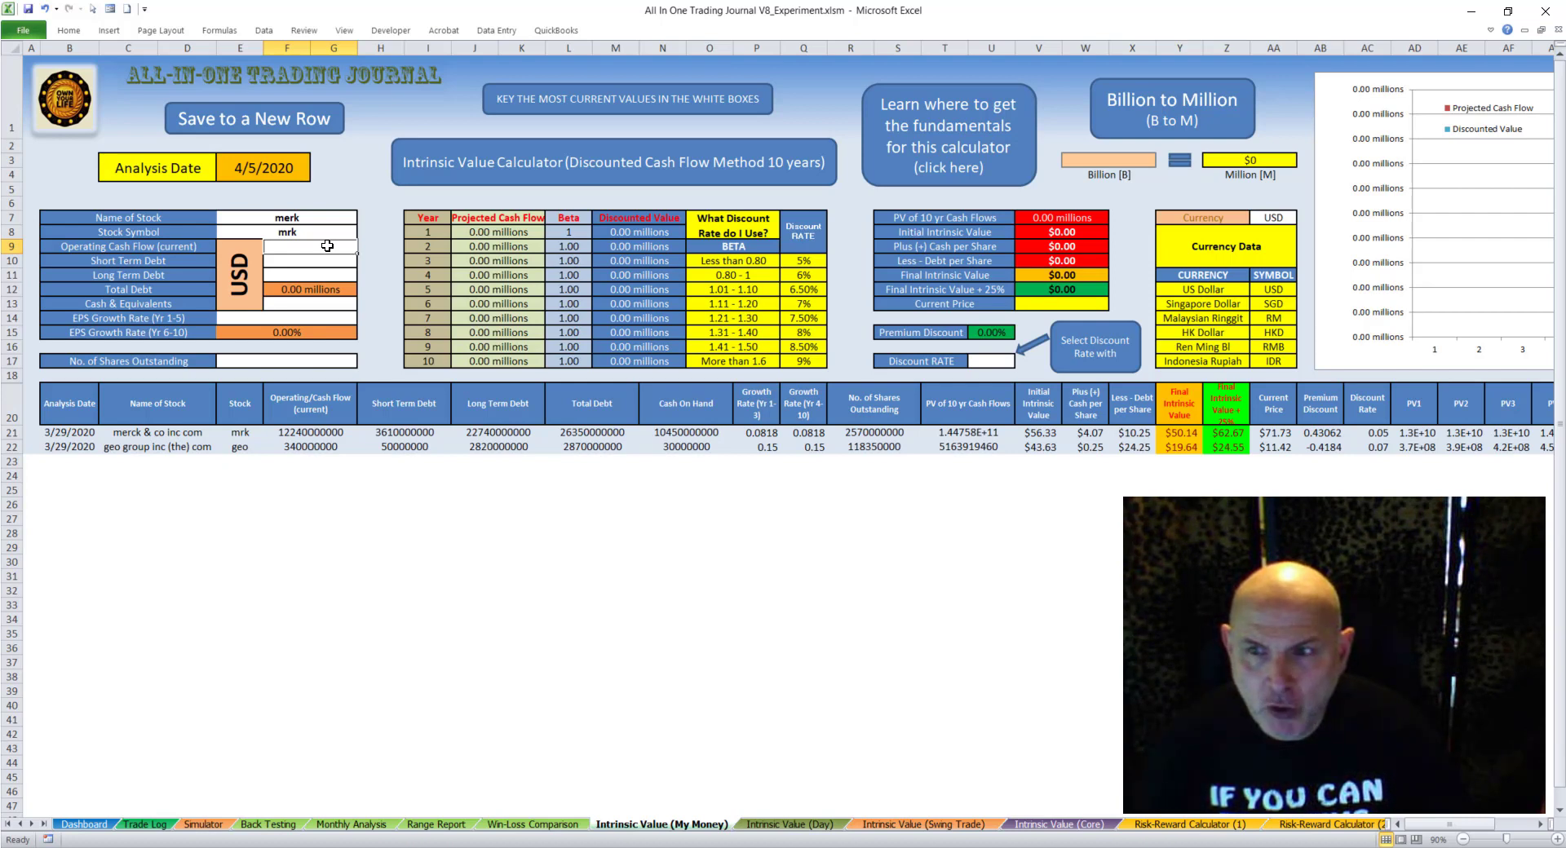
{"action": "left_click", "coordinate": [1094, 164]}
{"action": "type", "text": "23.08"}
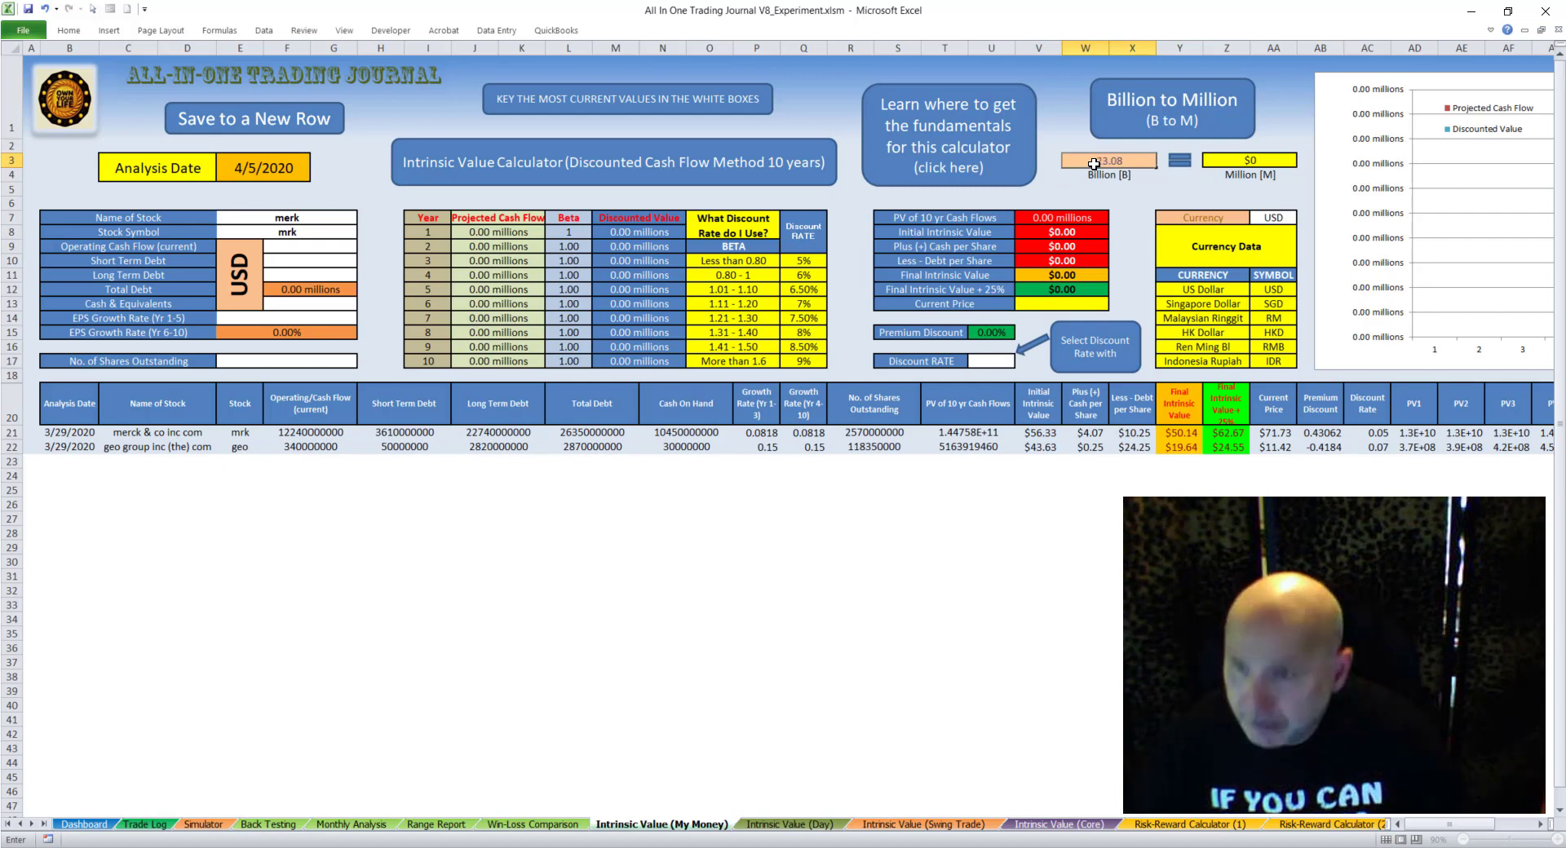
{"action": "key", "text": "Return"}
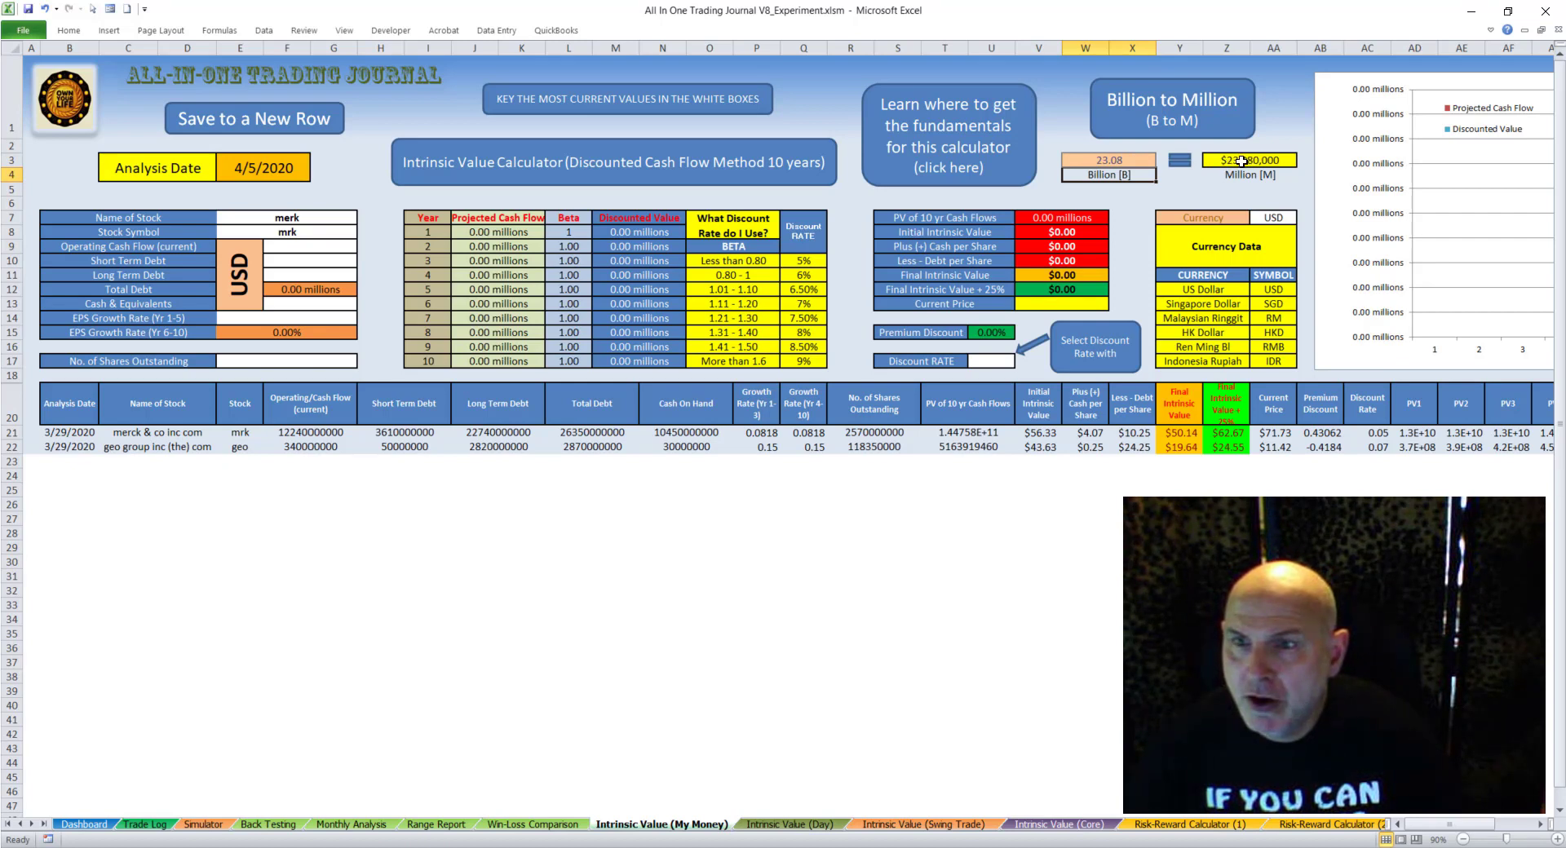
{"action": "left_click", "coordinate": [299, 247]}
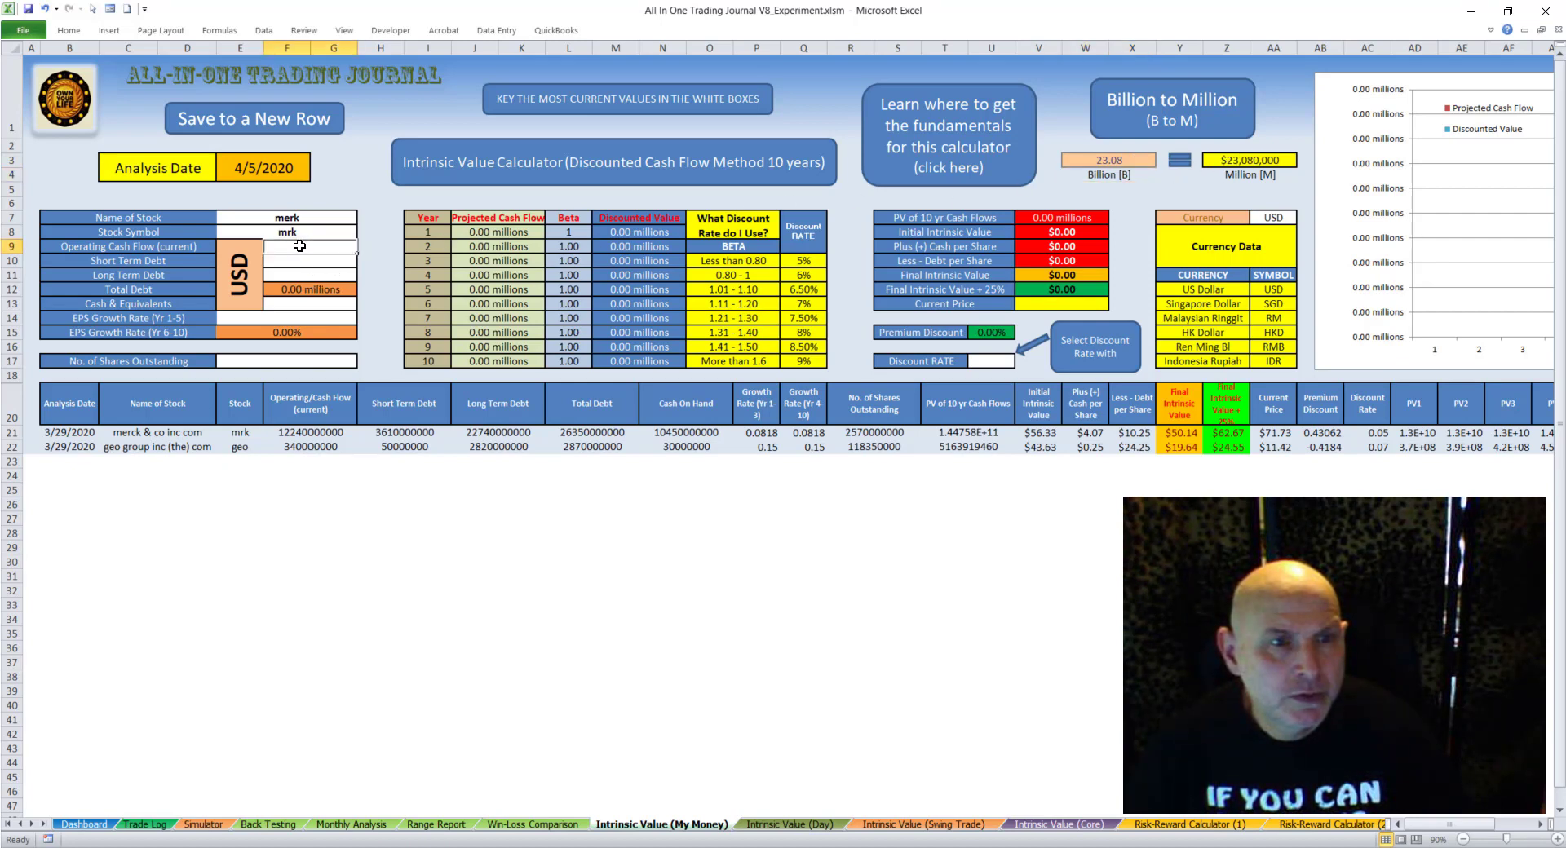
{"action": "type", "text": "23"}
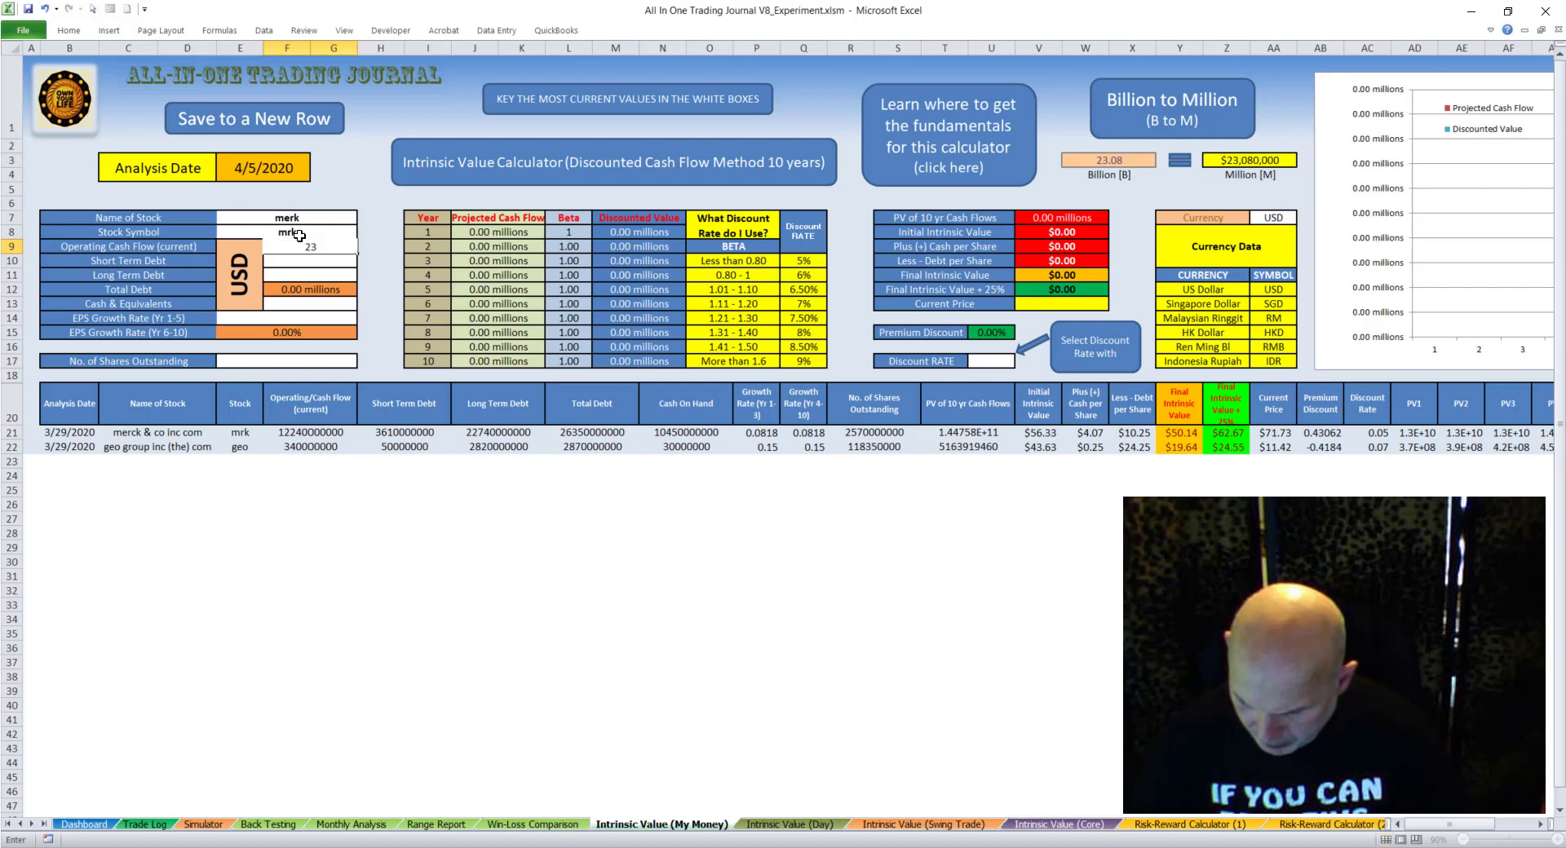
{"action": "type", "text": "080000"}
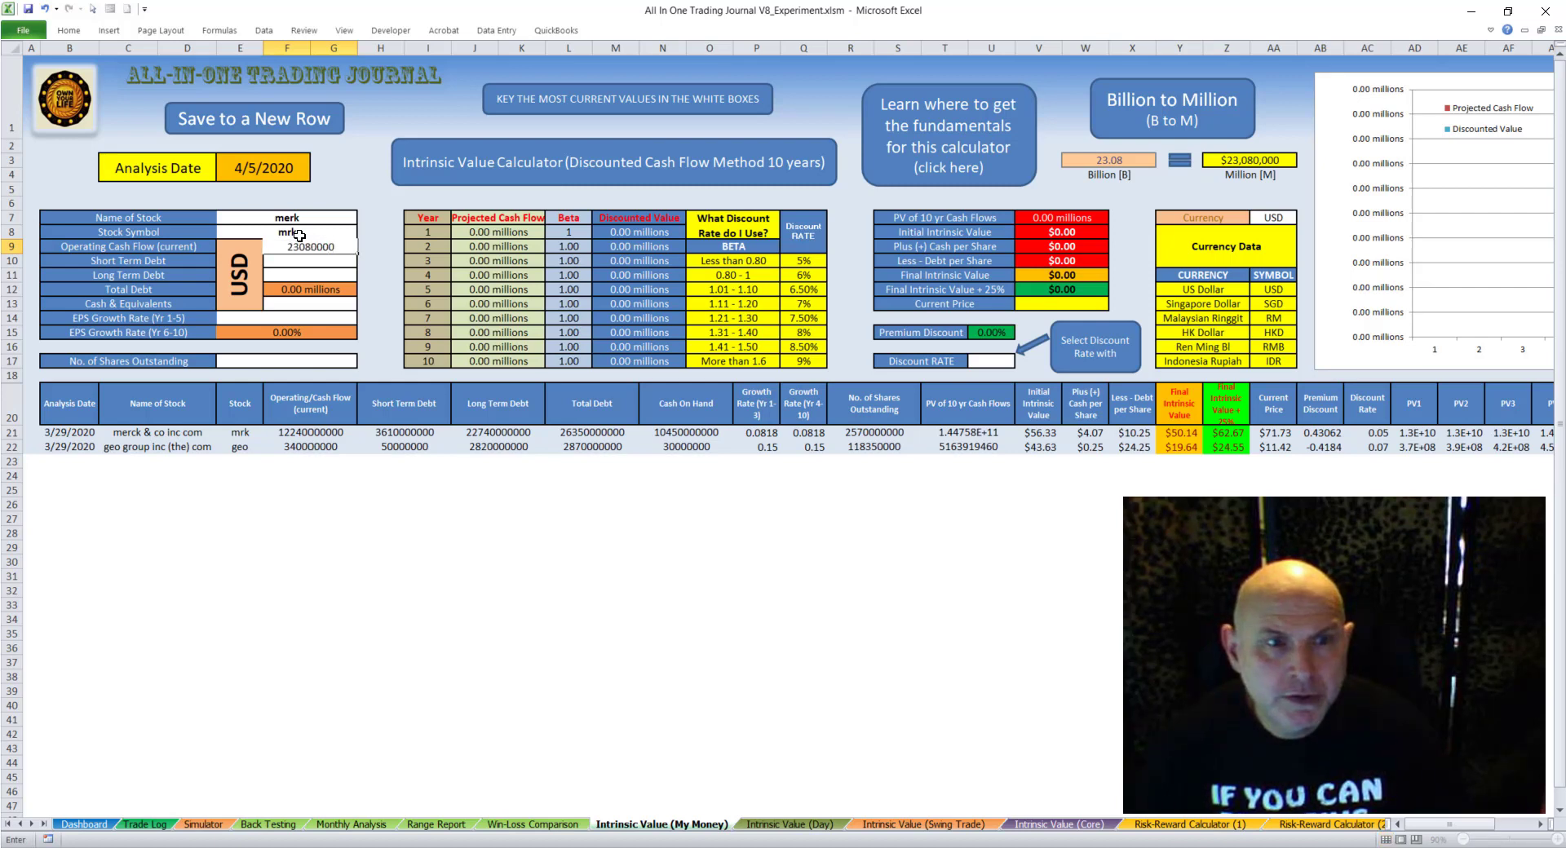
{"action": "type", "text": "000"}
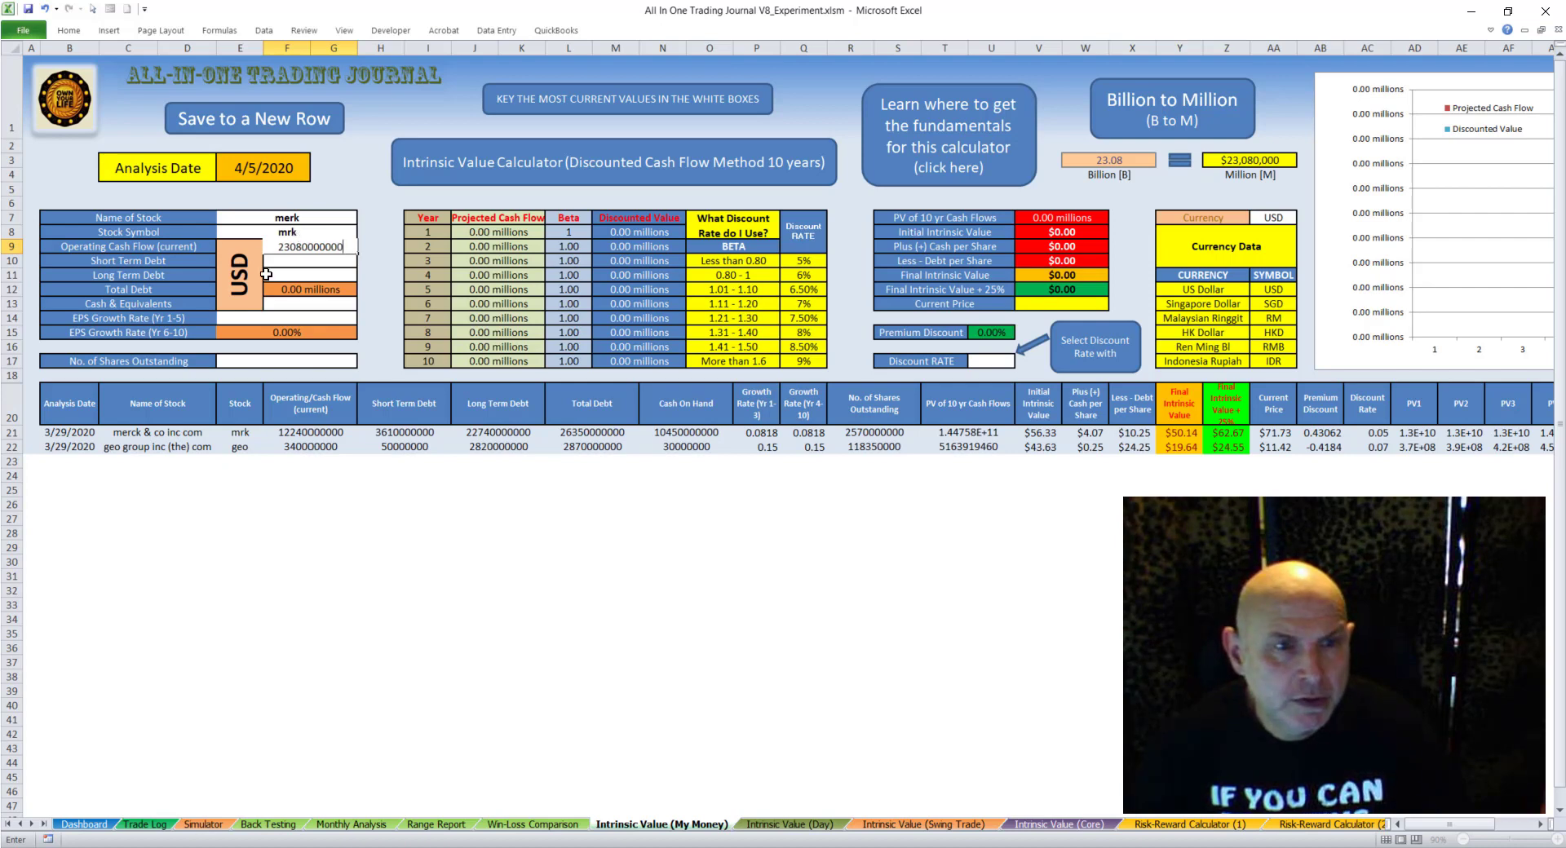
- Enter 50000000 as the short term debt and 100000000 as the long term debt
{"action": "left_click", "coordinate": [285, 261]}
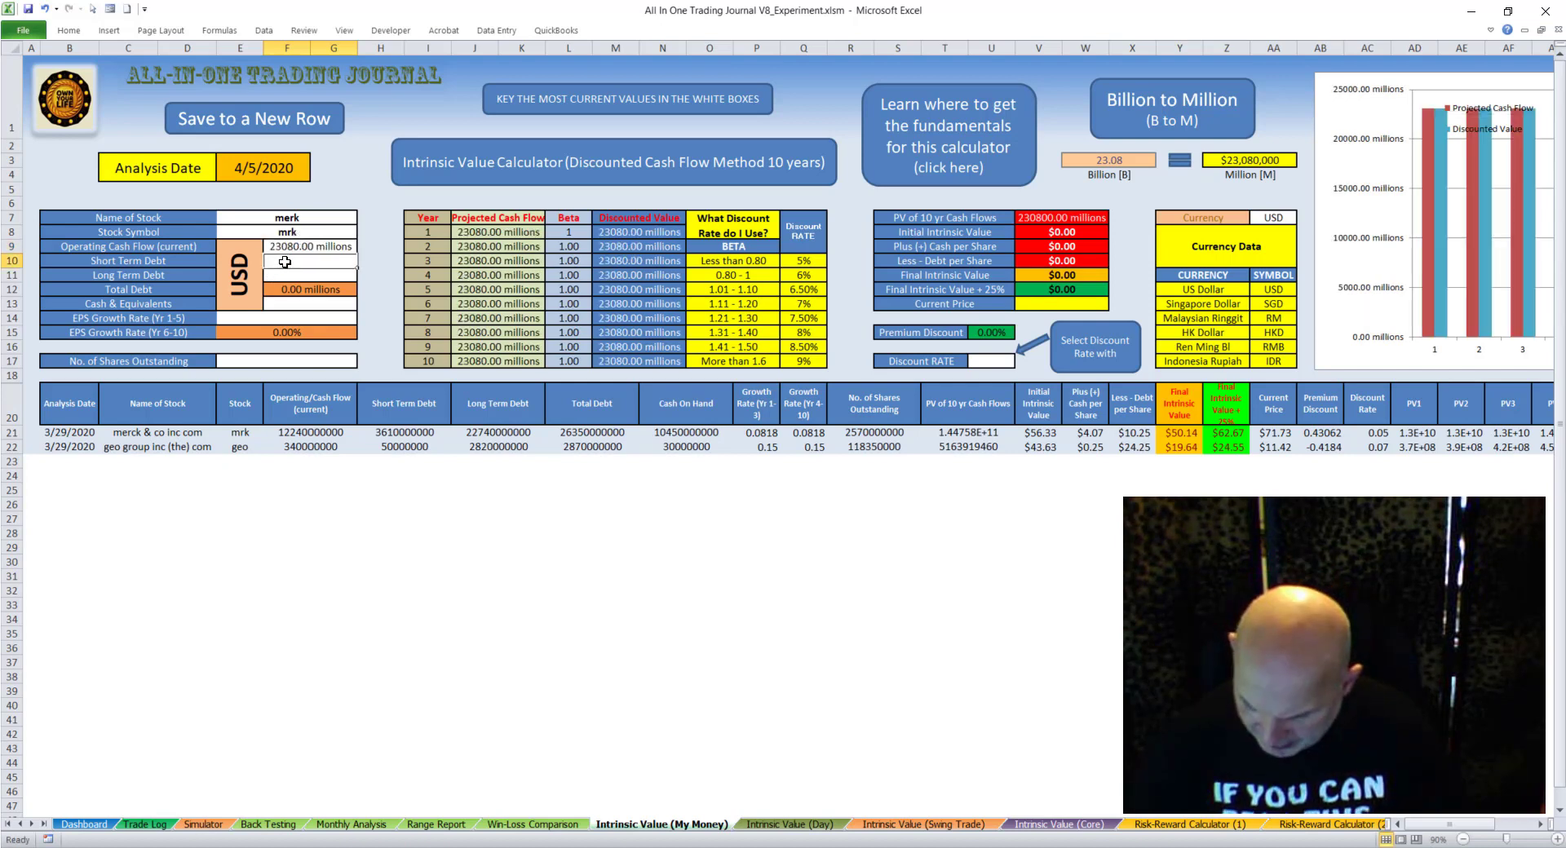
{"action": "type", "text": "50"}
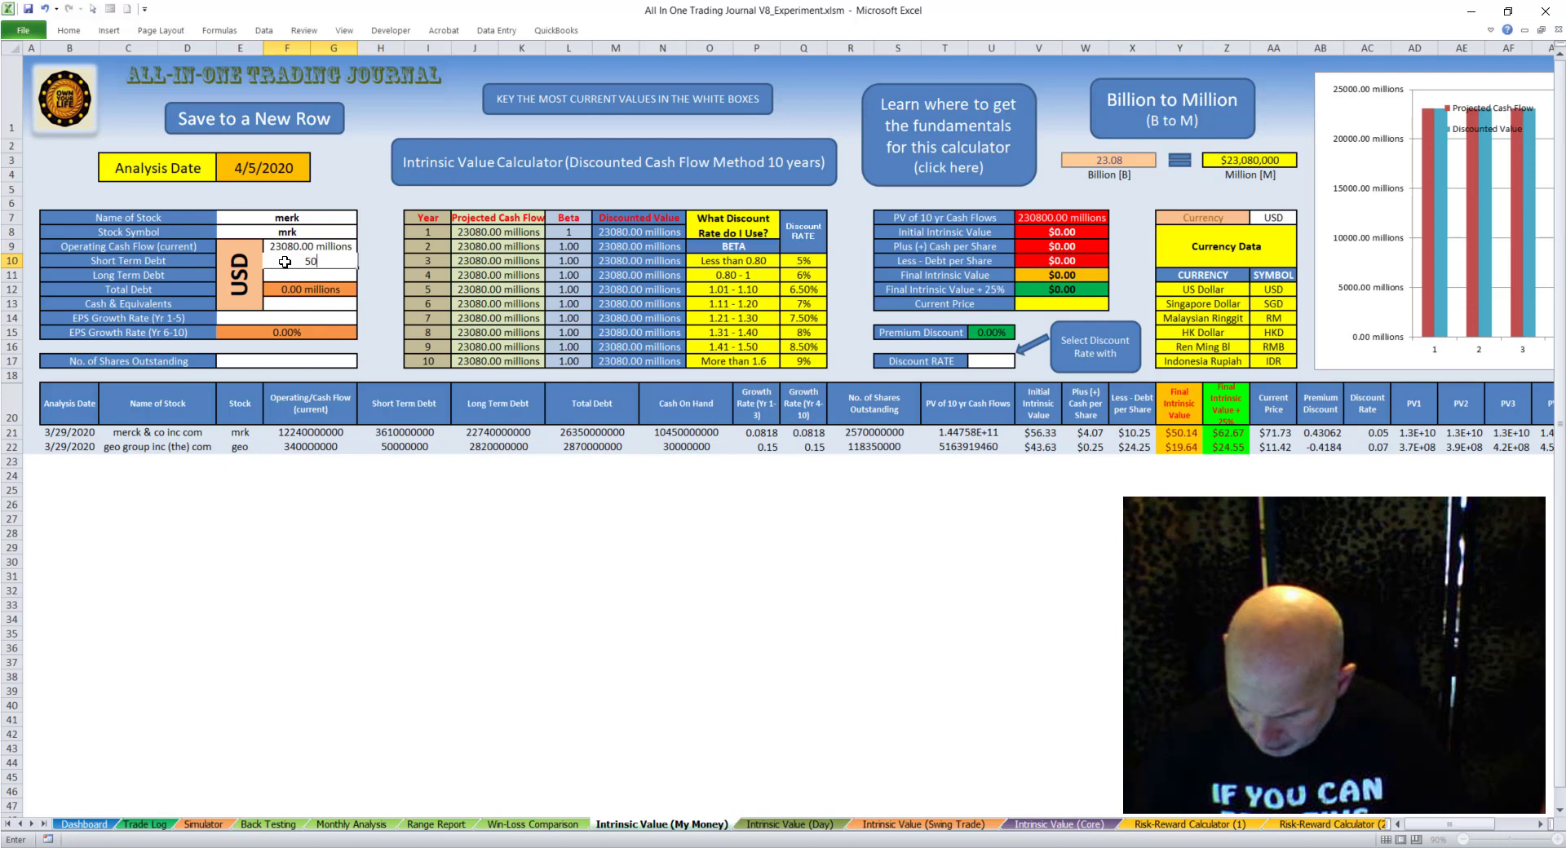
{"action": "type", "text": "000000"}
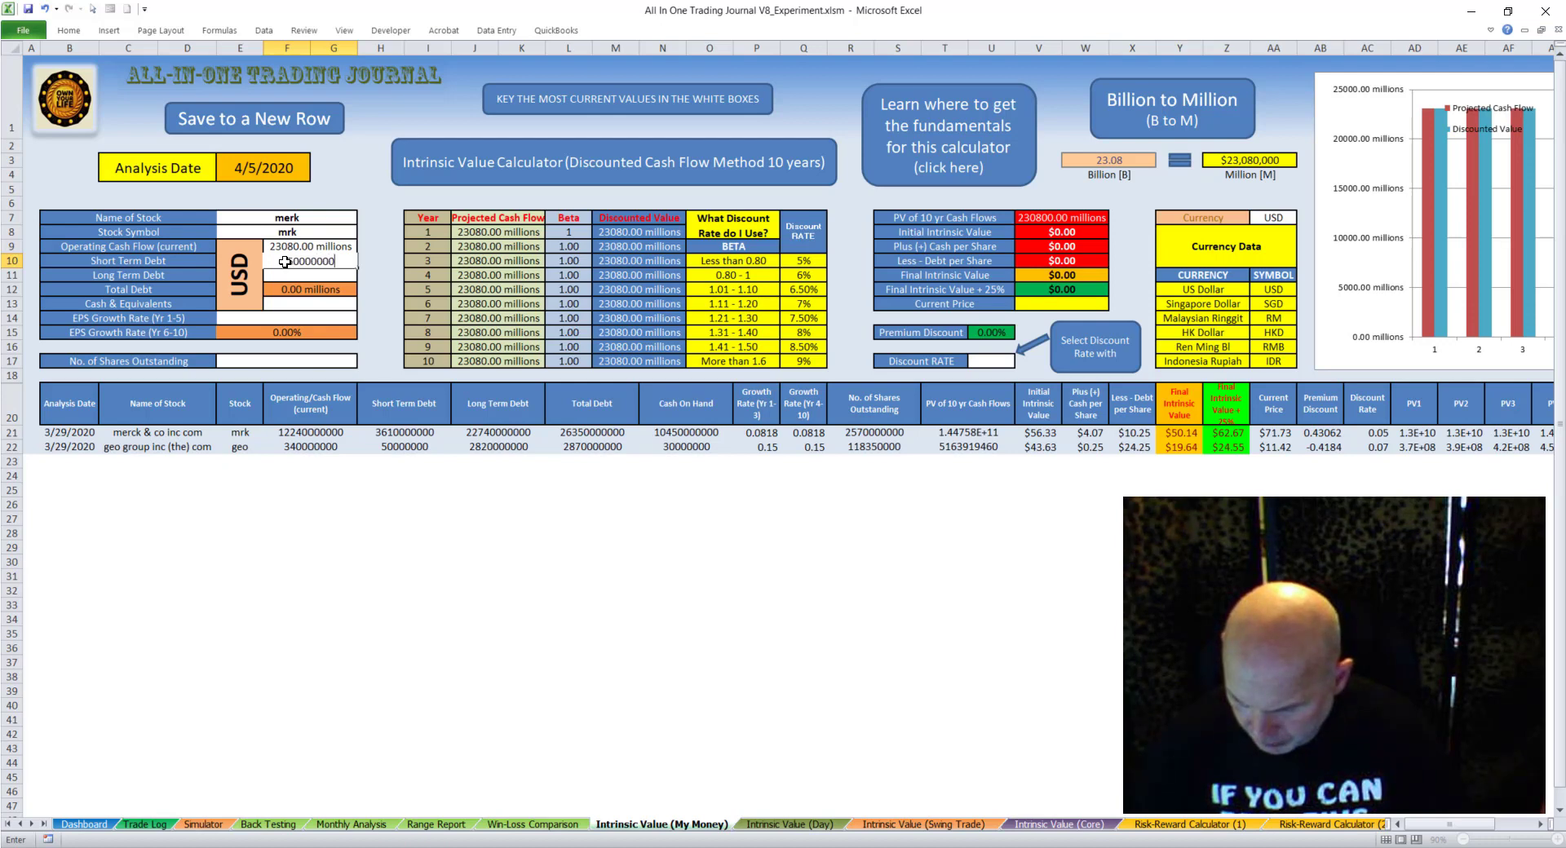
{"action": "key", "text": "Return"}
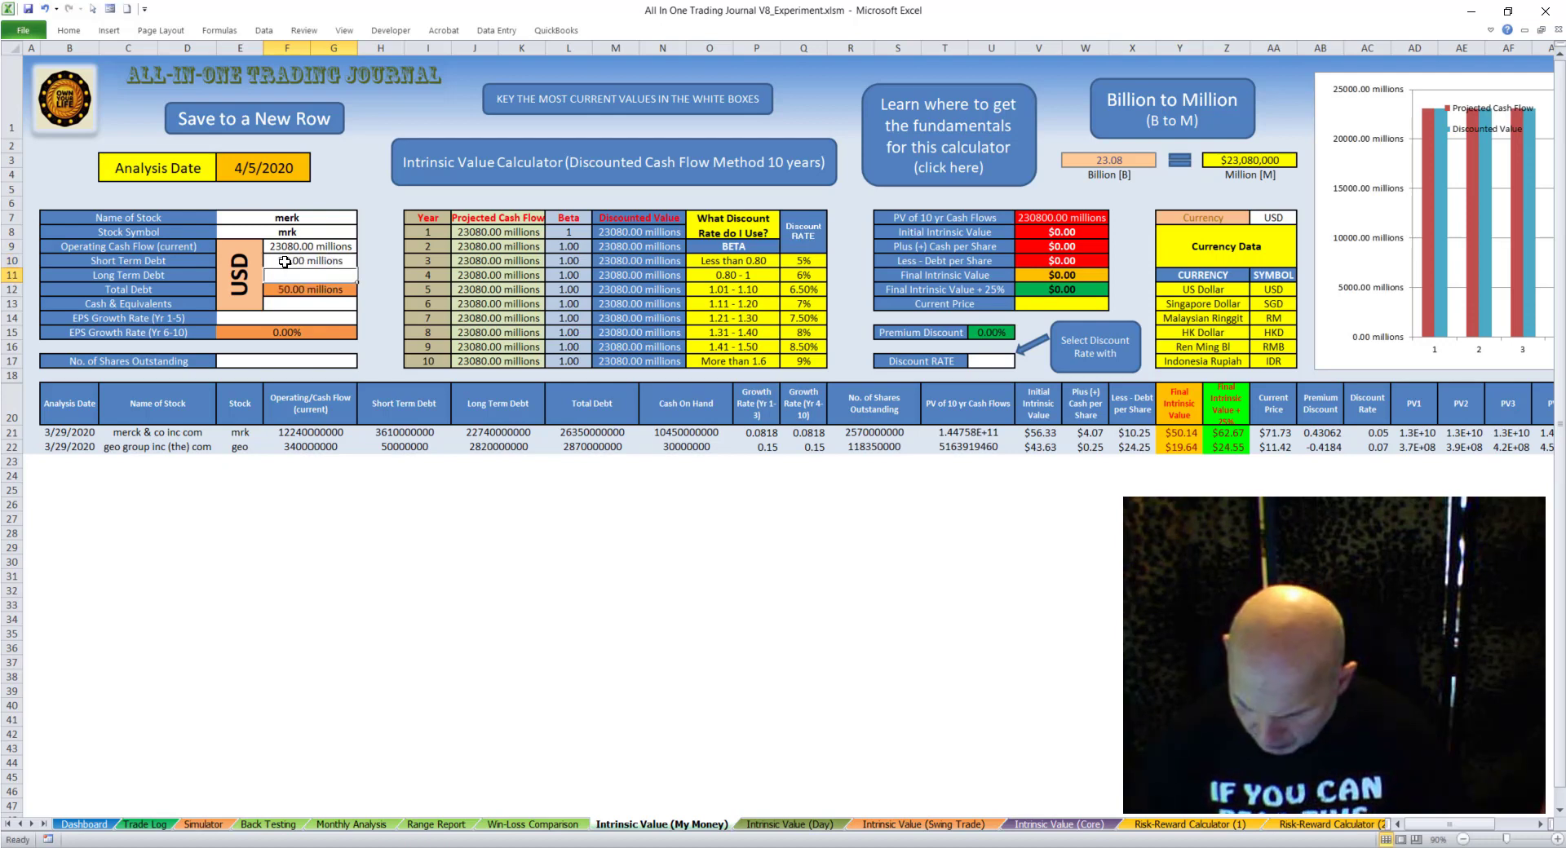
{"action": "type", "text": "1"}
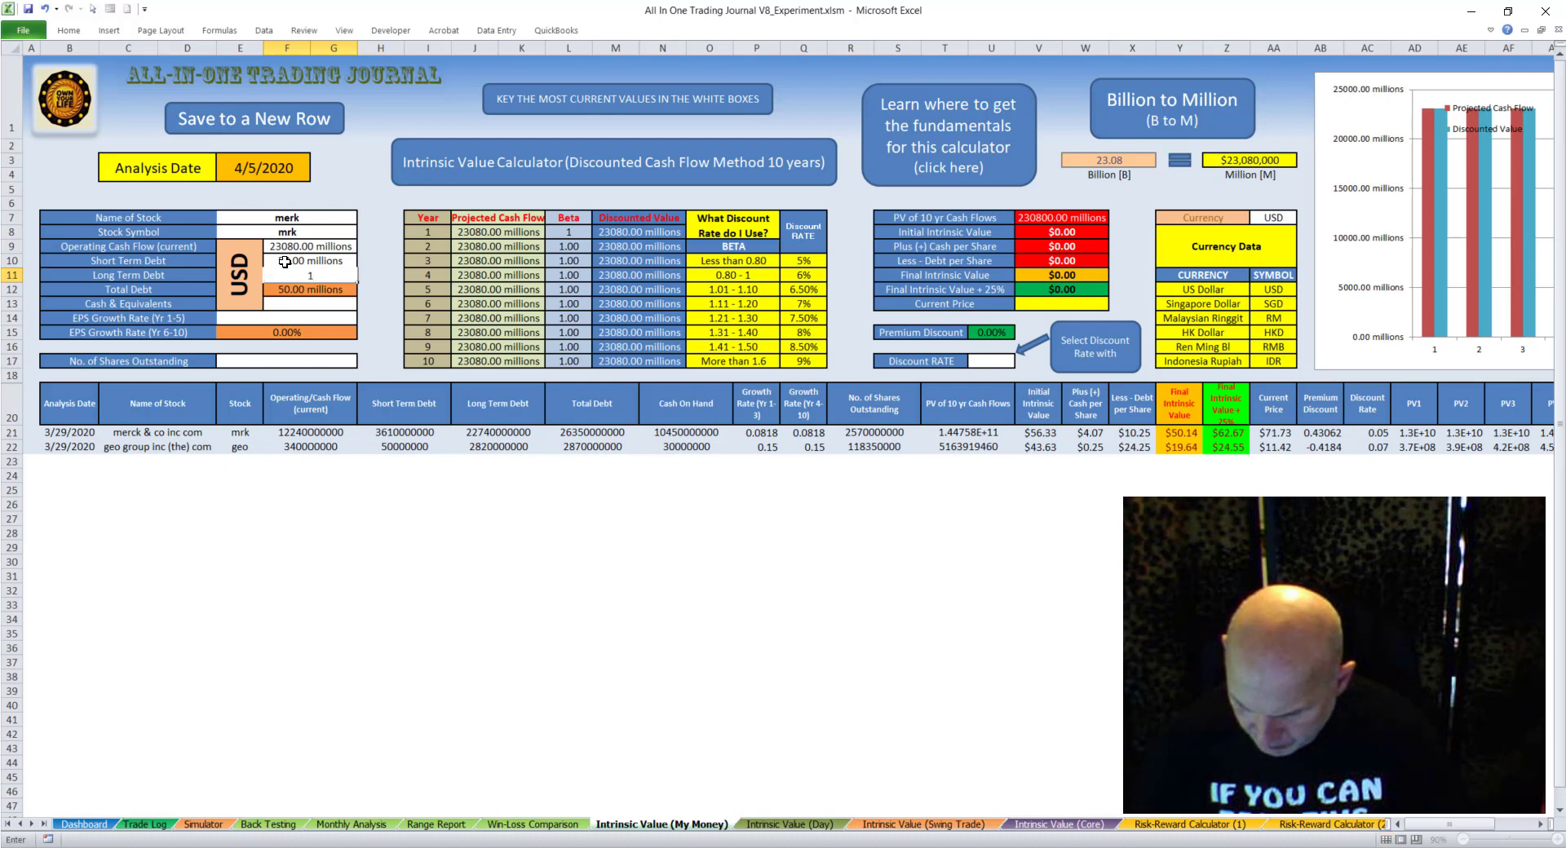
{"action": "type", "text": "00000000"}
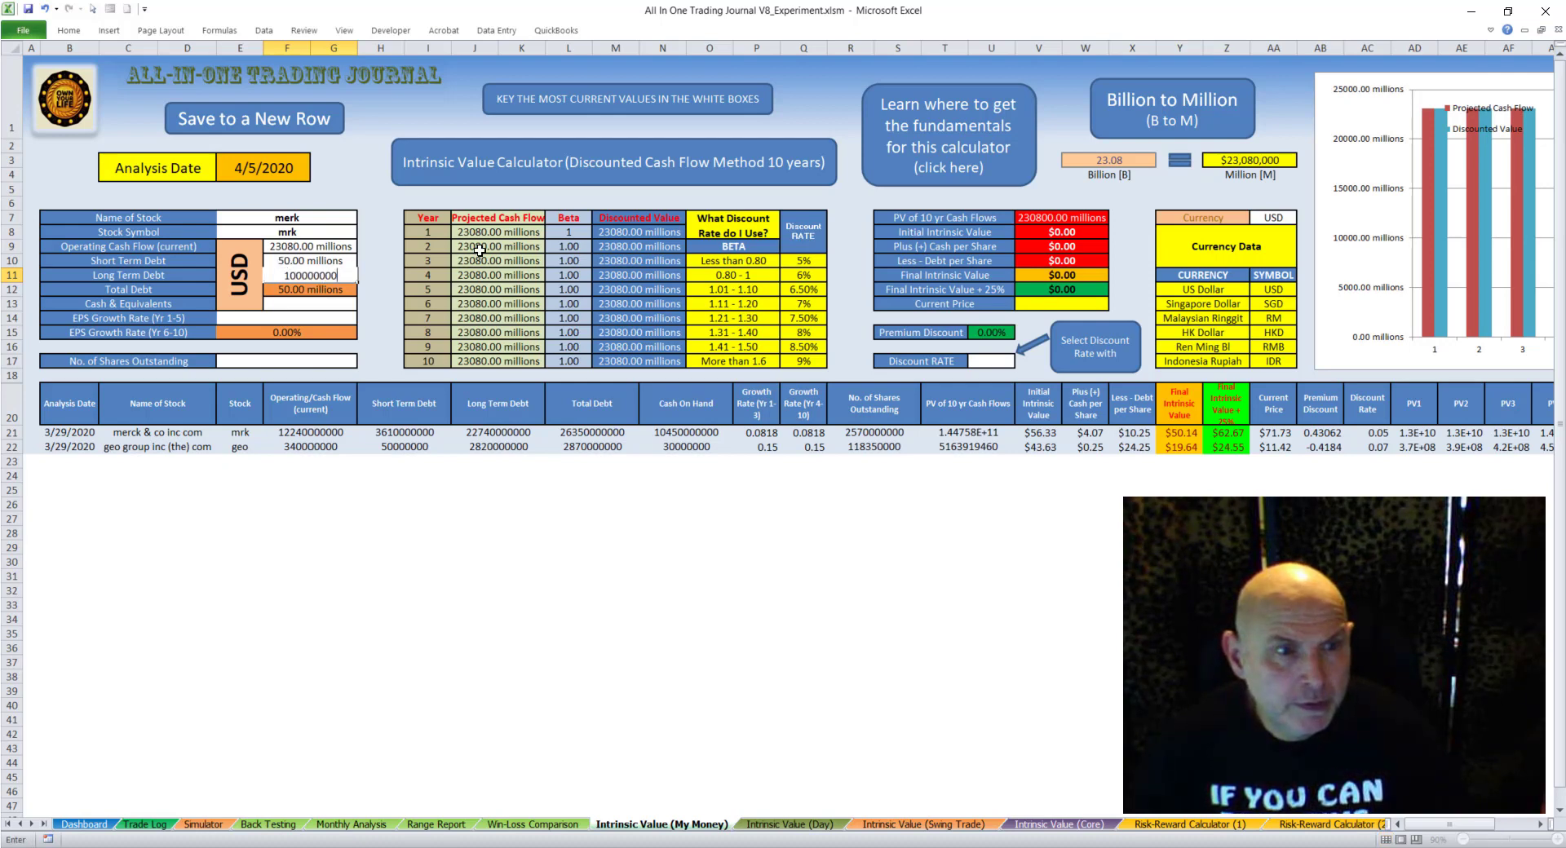
- Enter 500000000 as the cash and equivalents amount
{"action": "left_click", "coordinate": [341, 307]}
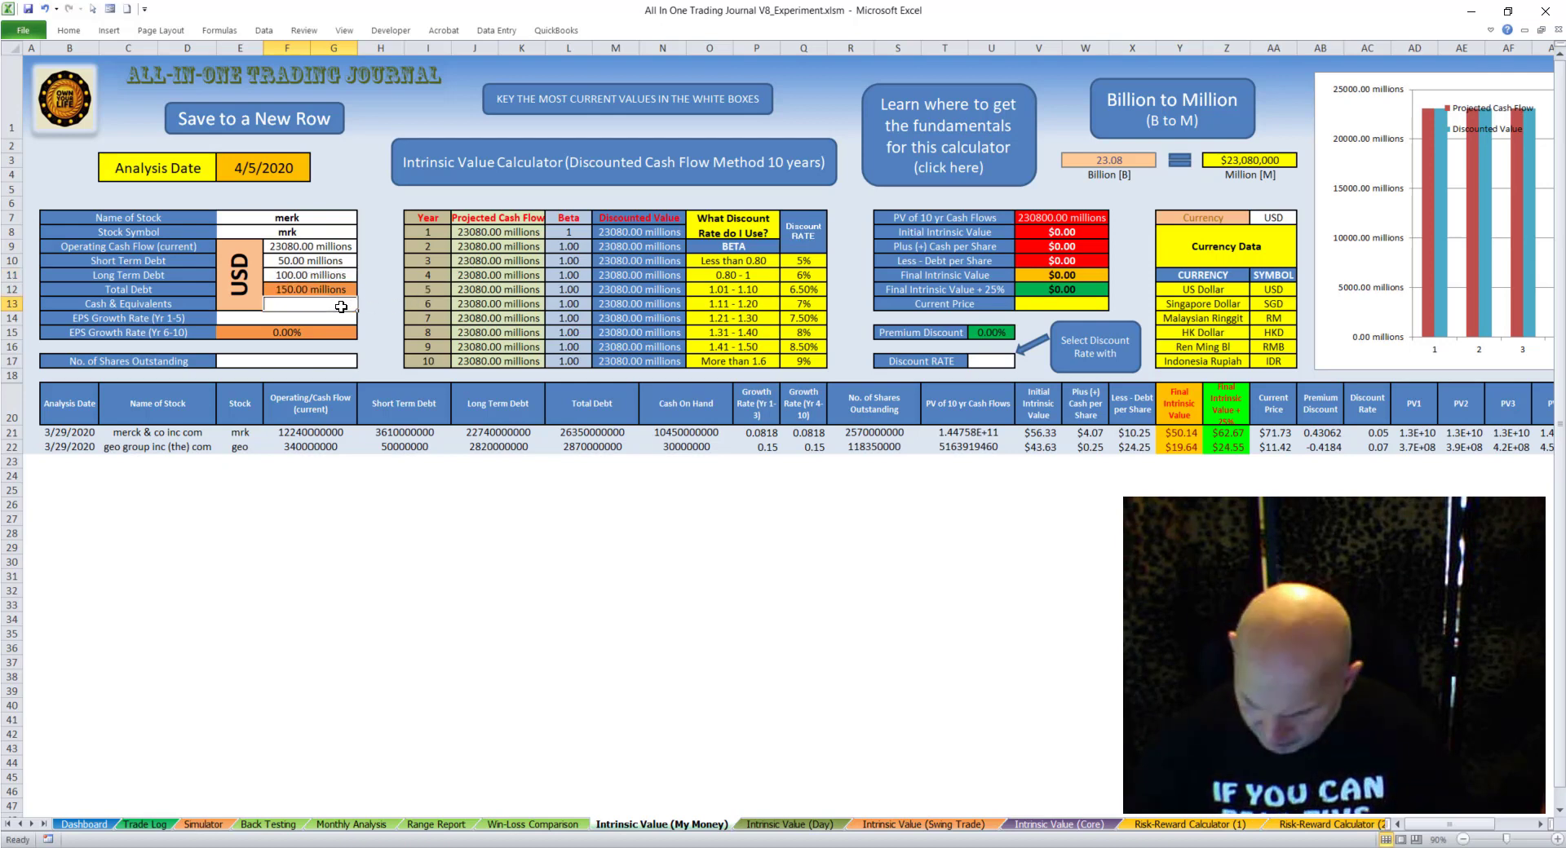
{"action": "type", "text": "5000"}
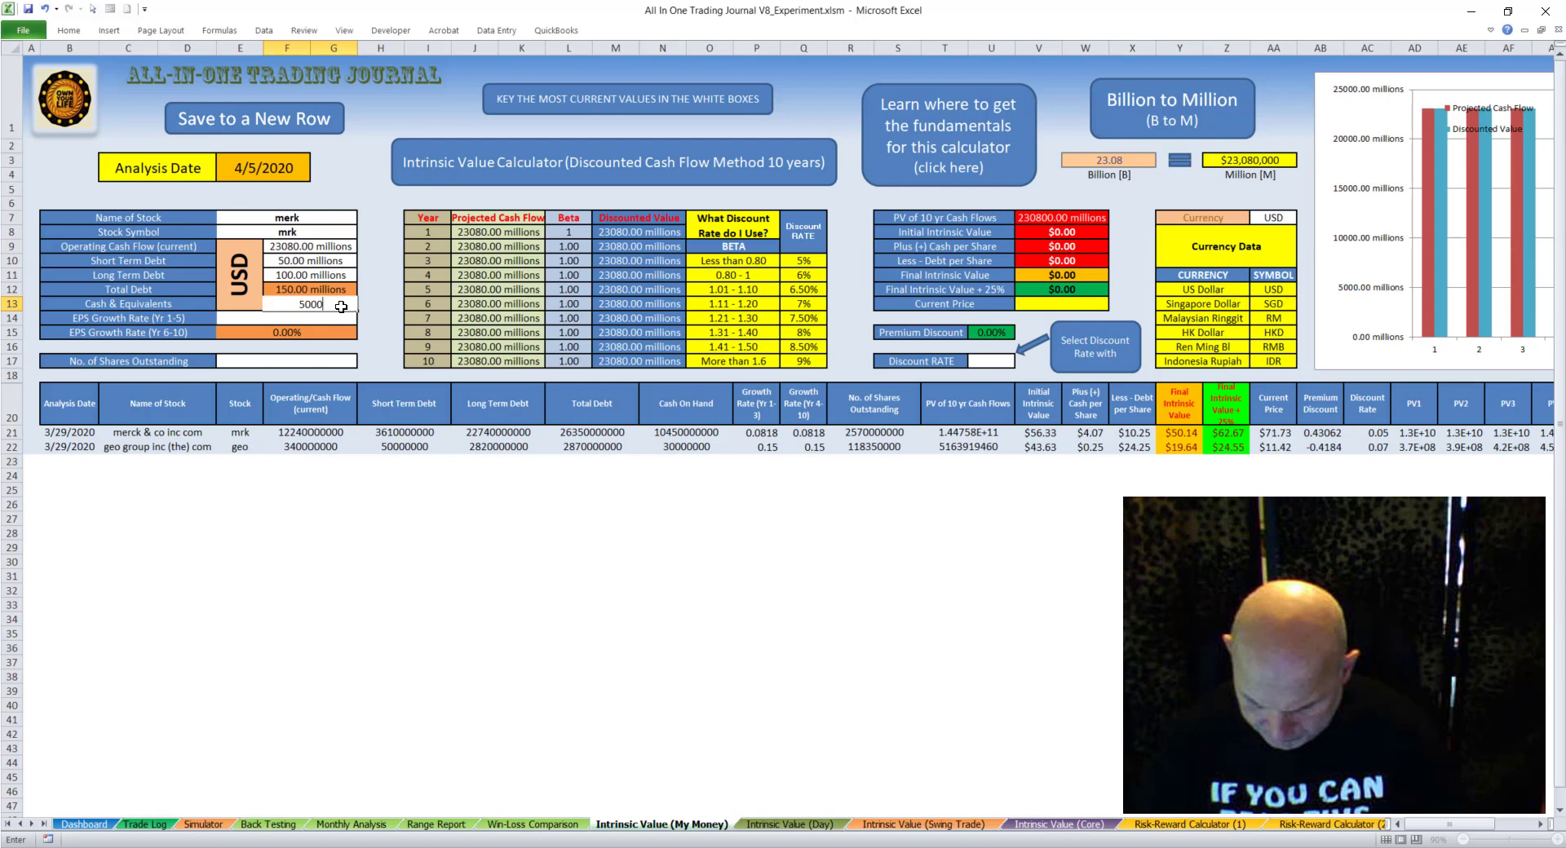
{"action": "key", "text": "BackSpace"}
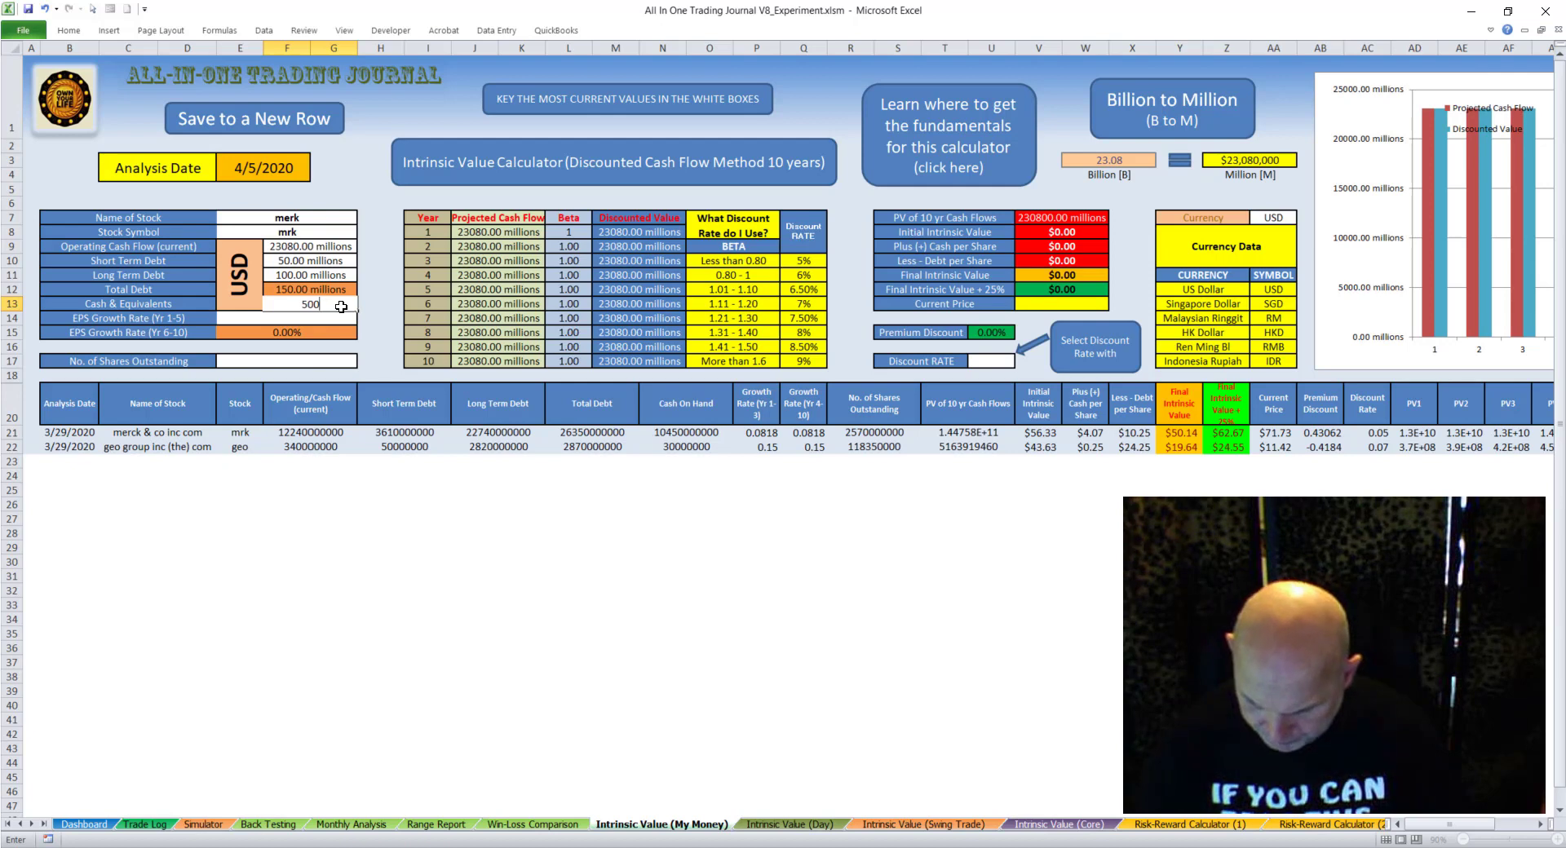
{"action": "type", "text": "000000"}
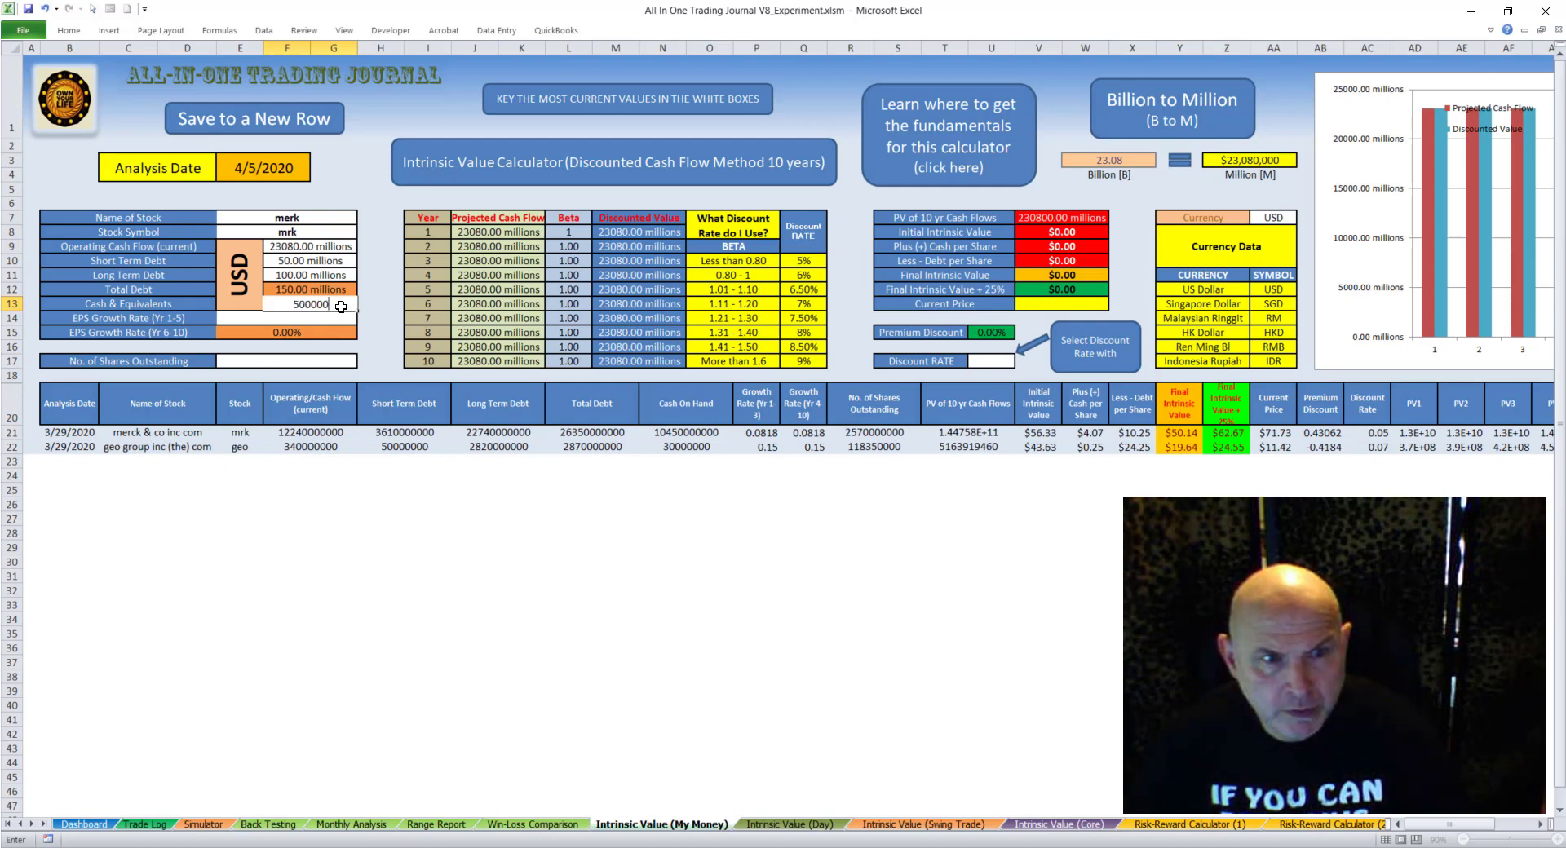
- Set the EPS growth rate for years 1-5 to 4.54%
{"action": "left_click", "coordinate": [287, 320]}
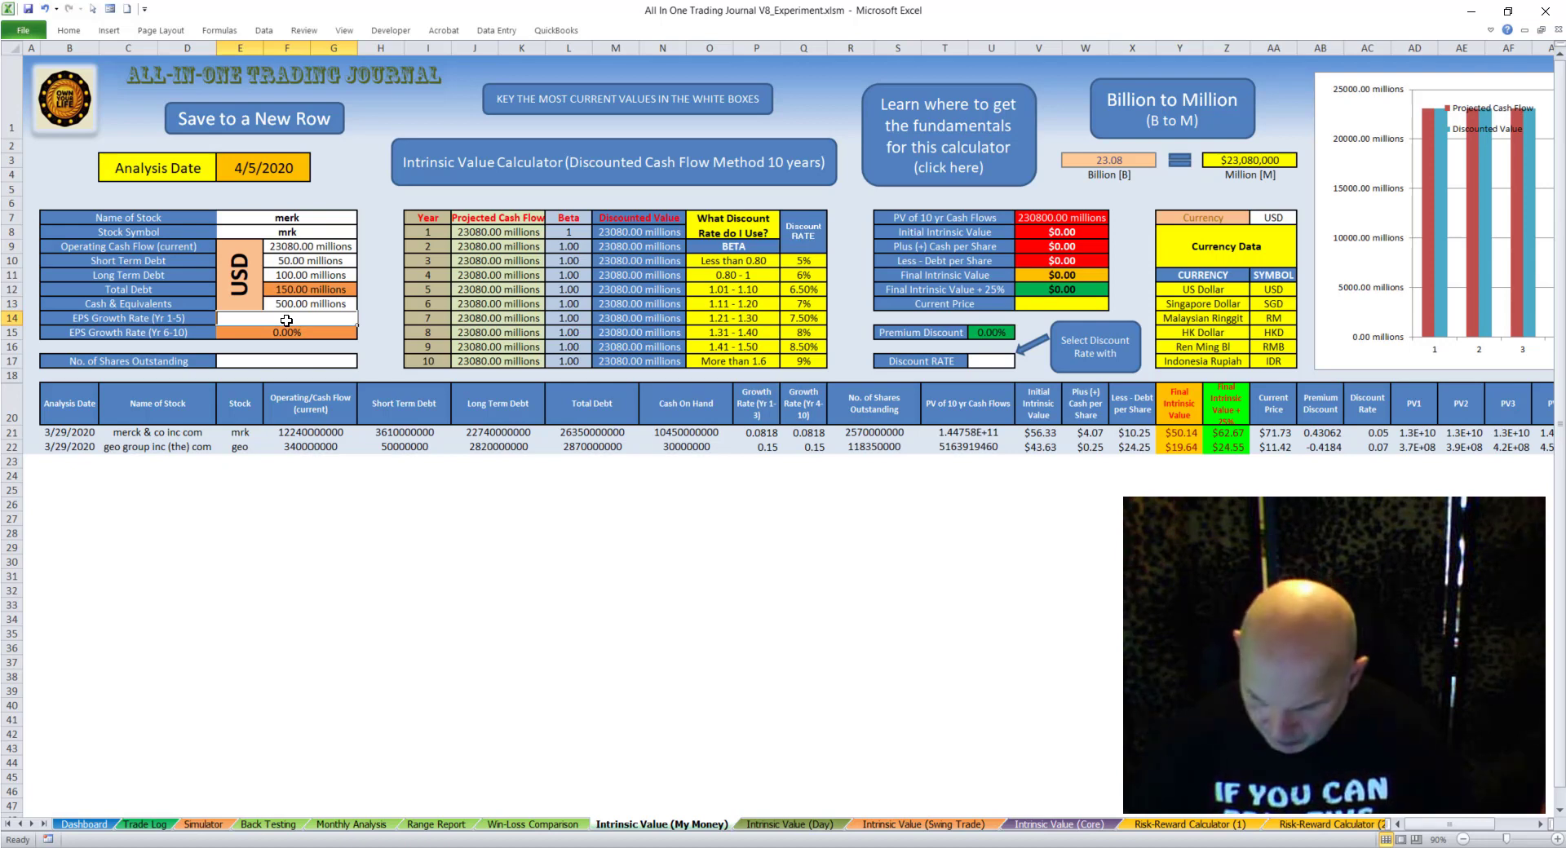
{"action": "type", "text": "4.50"}
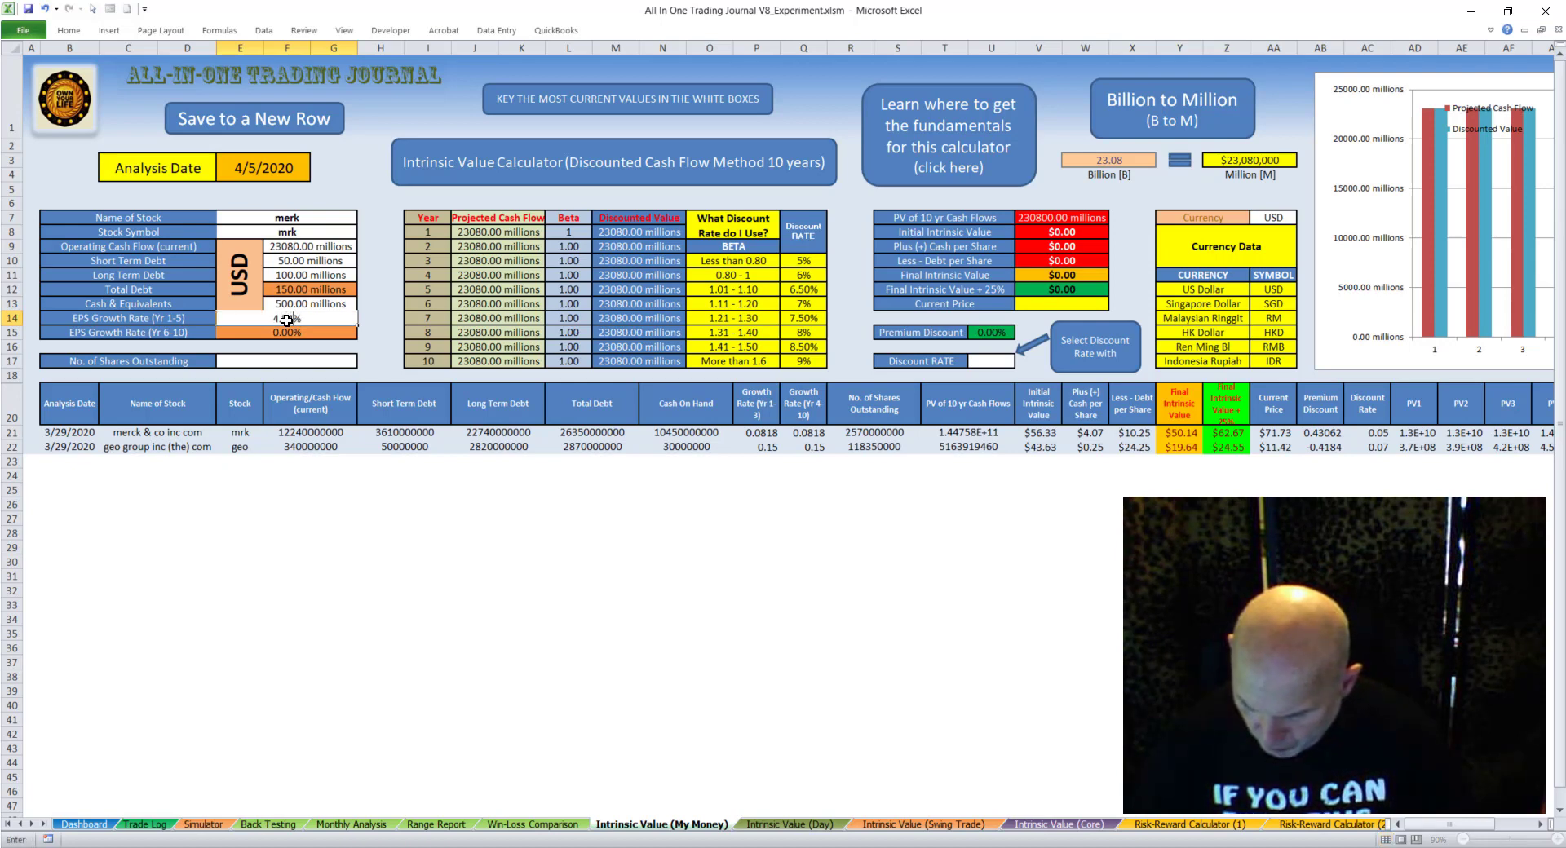
{"action": "key", "text": "Return"}
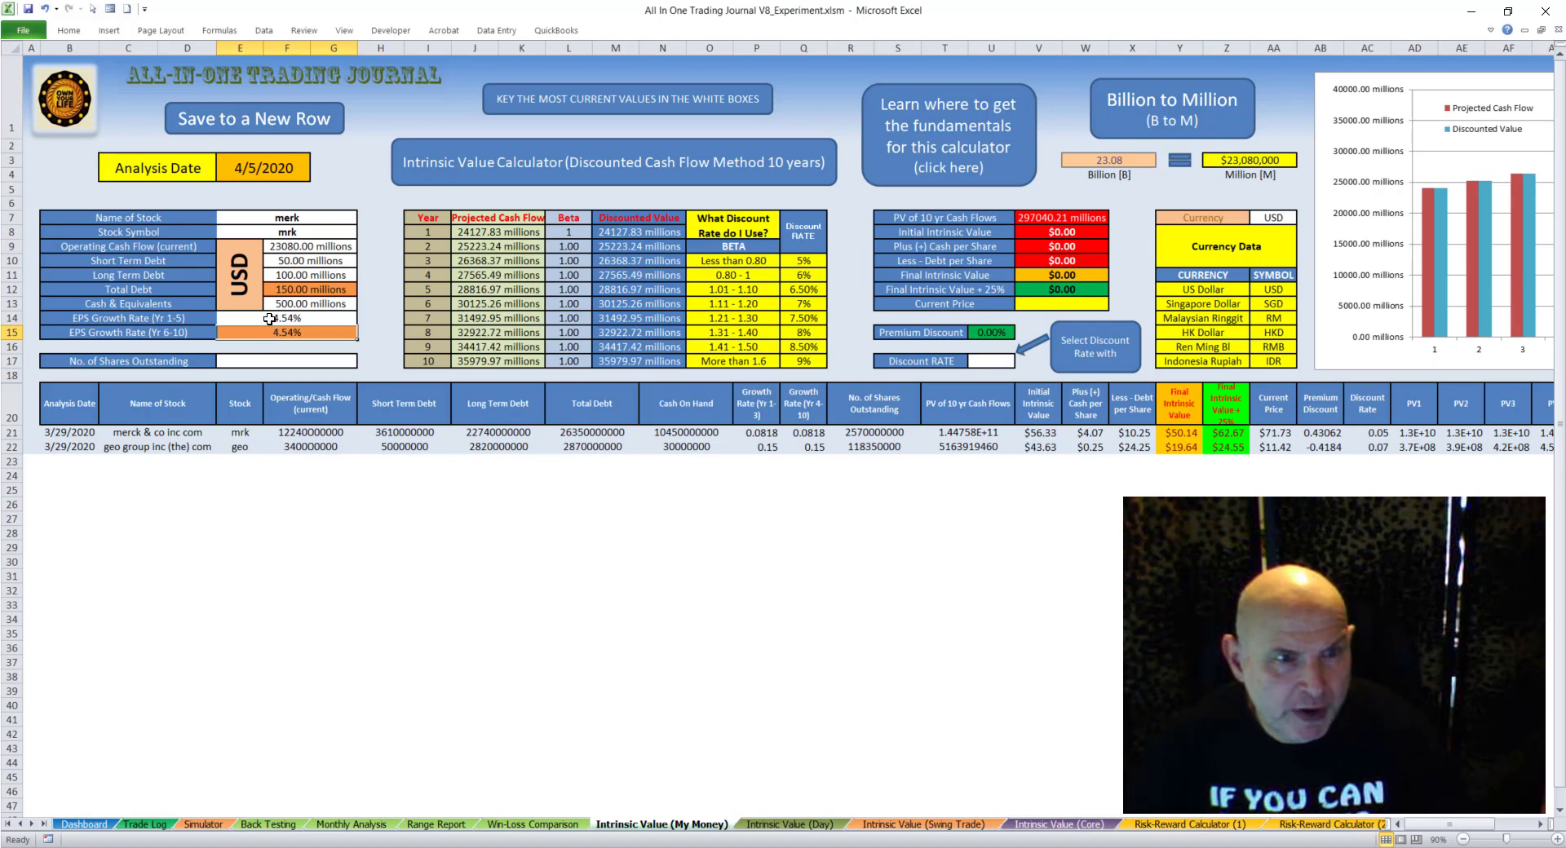
- Set the EPS growth rate for years 1-5 to 15.01%
{"action": "left_click", "coordinate": [266, 319]}
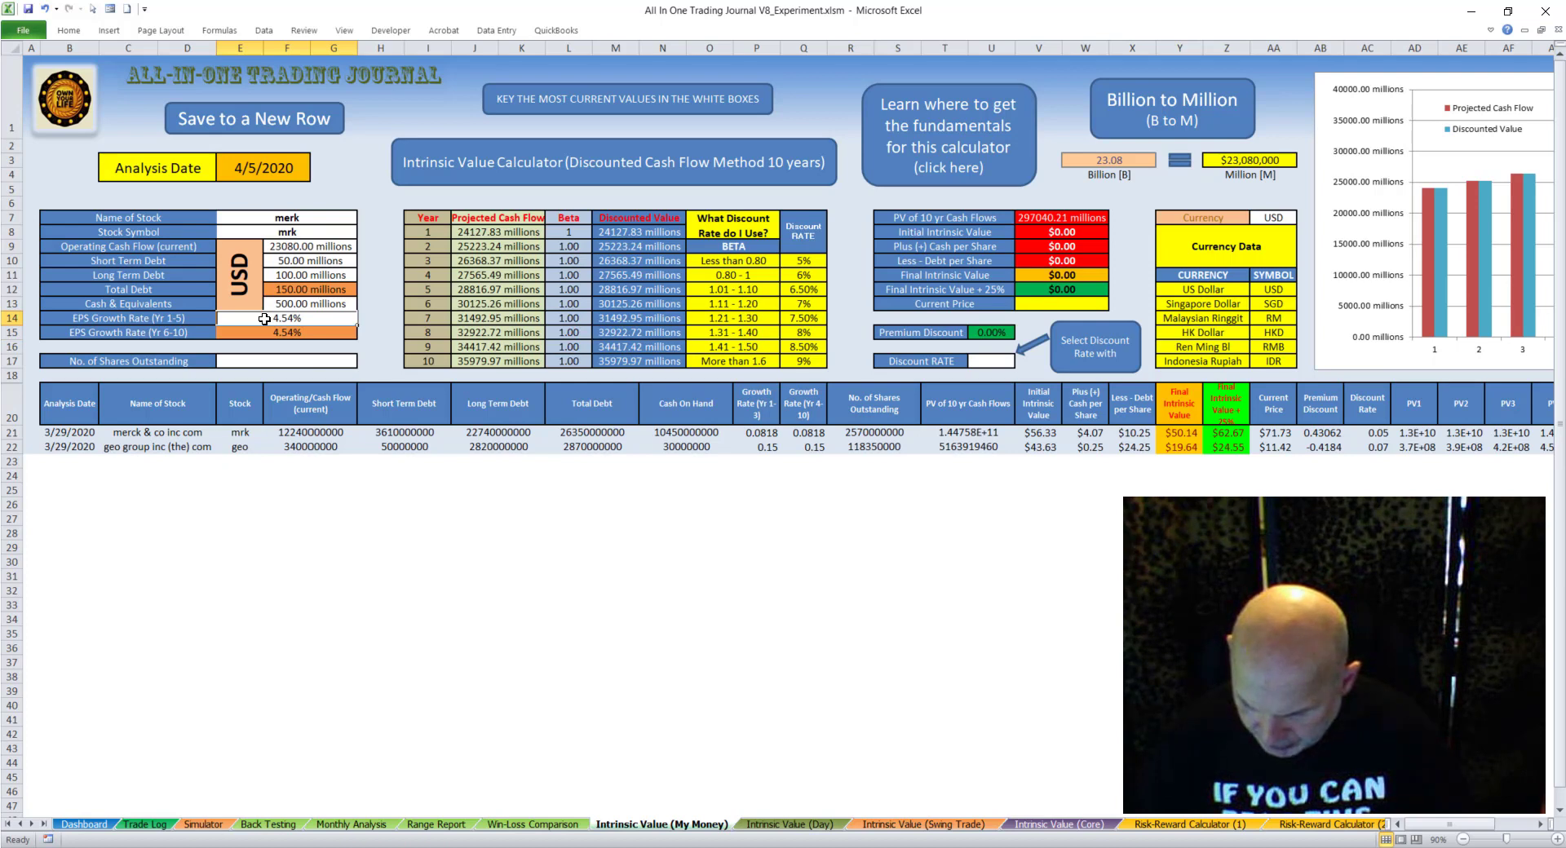
{"action": "type", "text": "15.0"}
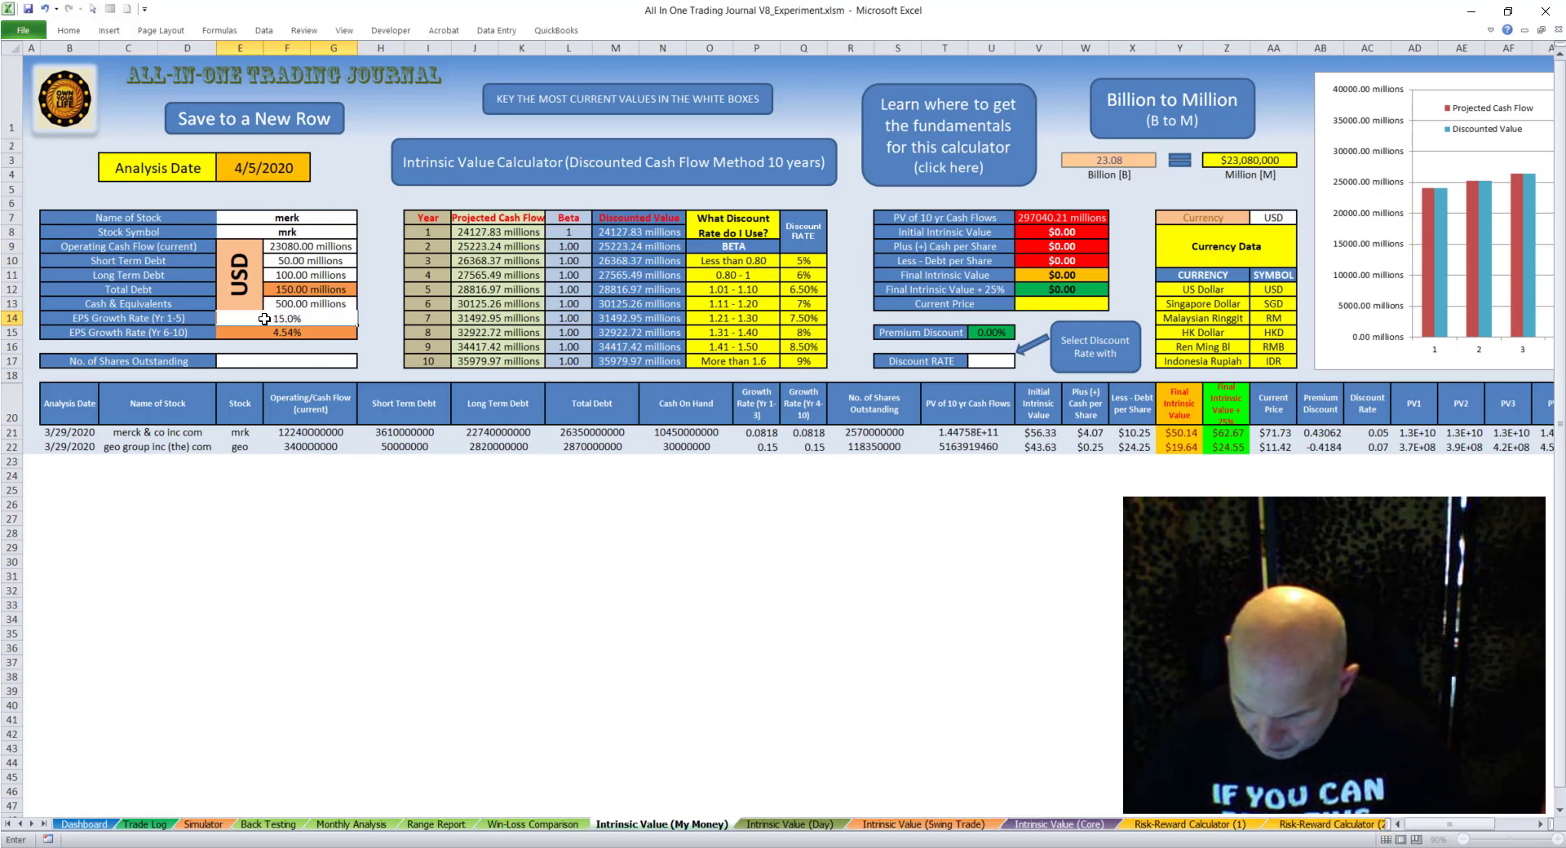
{"action": "type", "text": "1"}
{"action": "key", "text": "Return"}
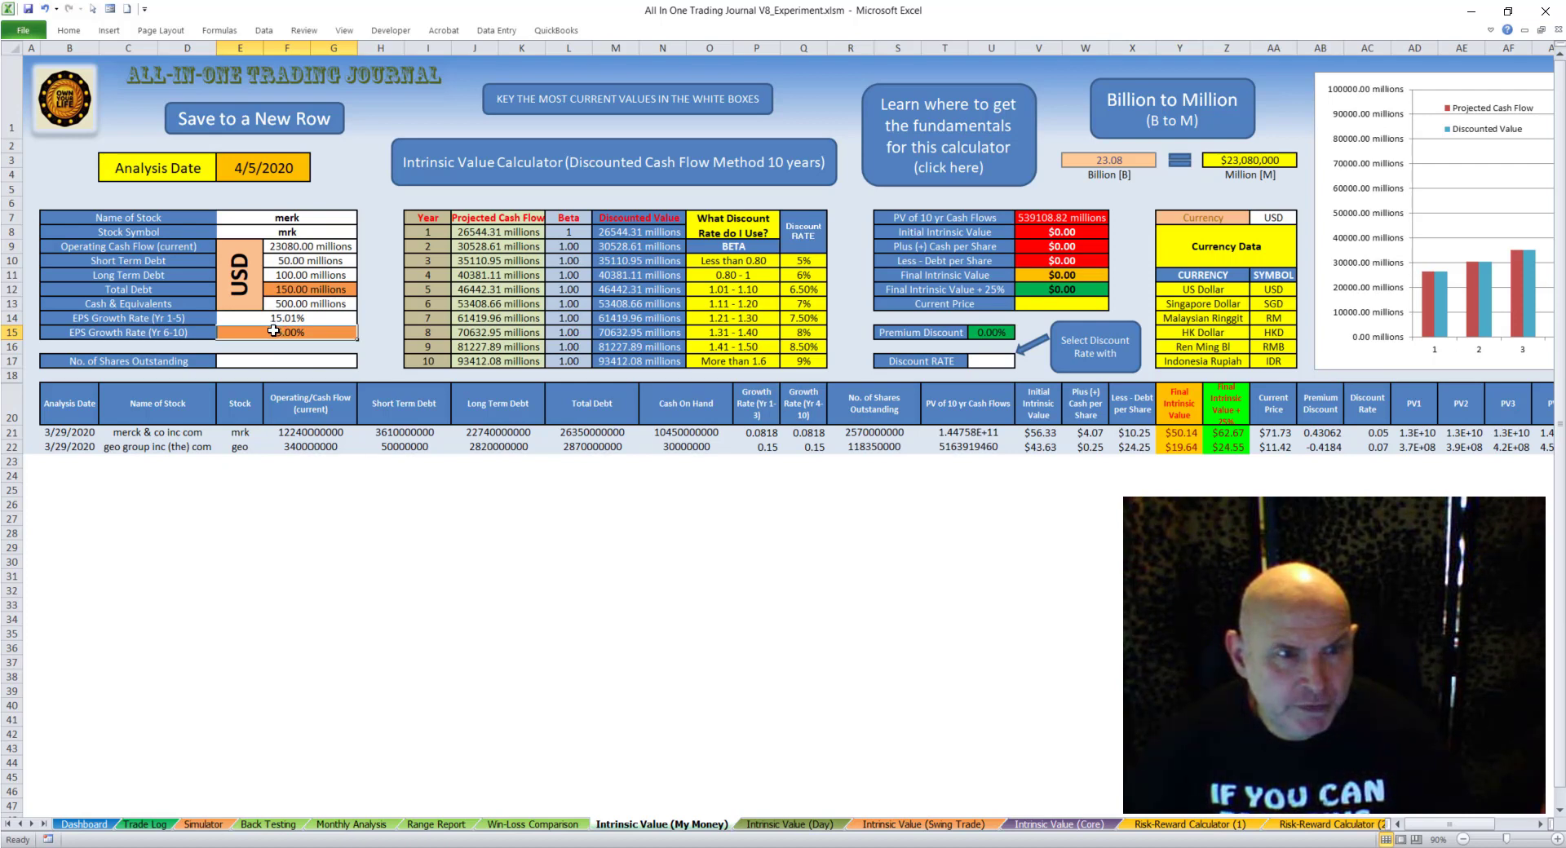
- Change the calculator's currency to RMB
{"action": "left_click", "coordinate": [1269, 219]}
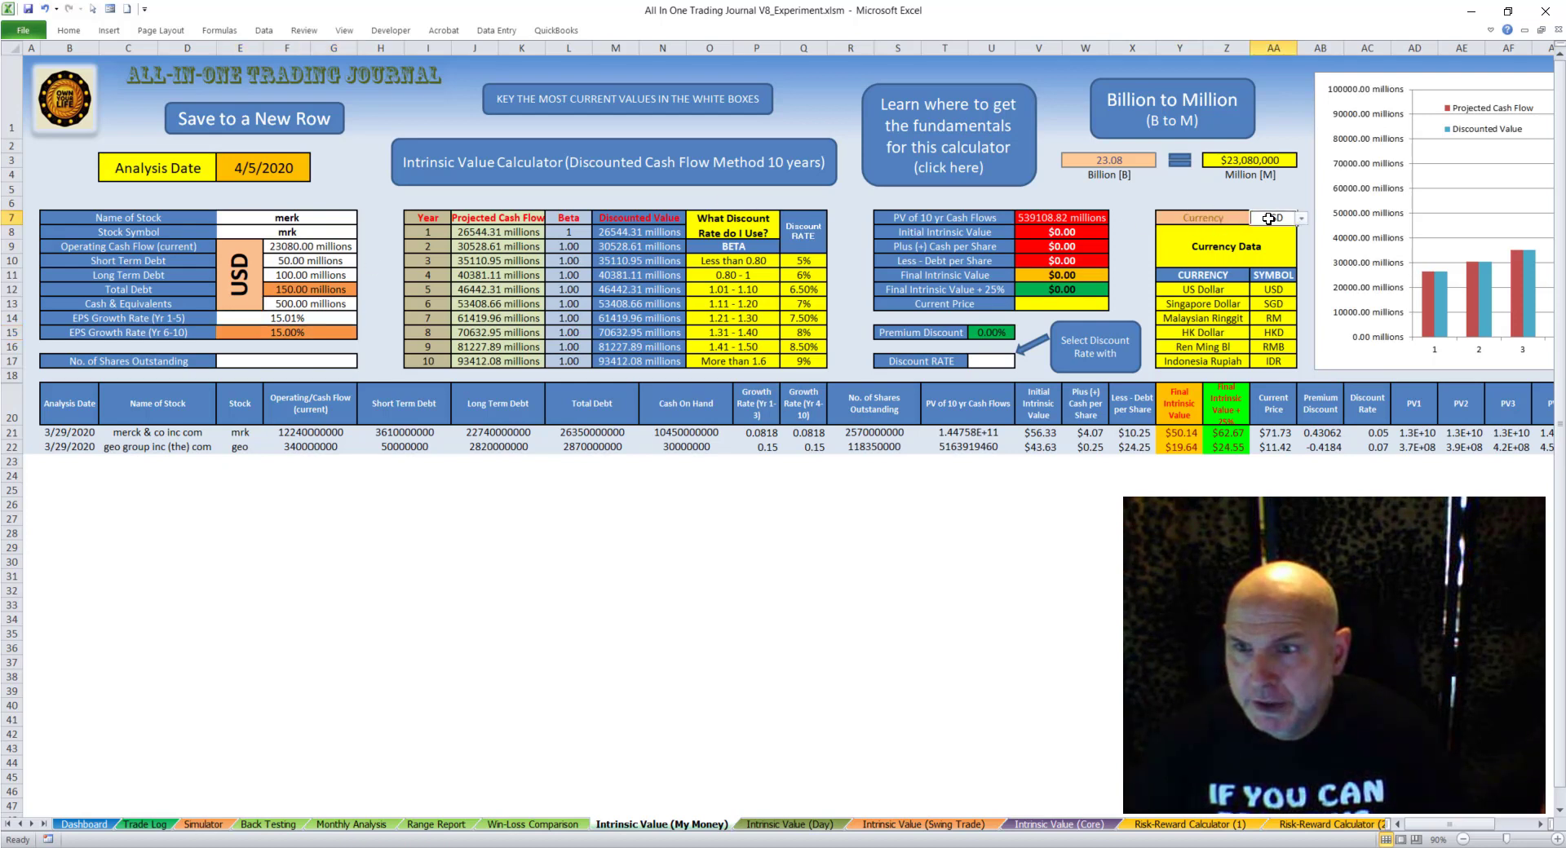
{"action": "left_click", "coordinate": [1301, 218]}
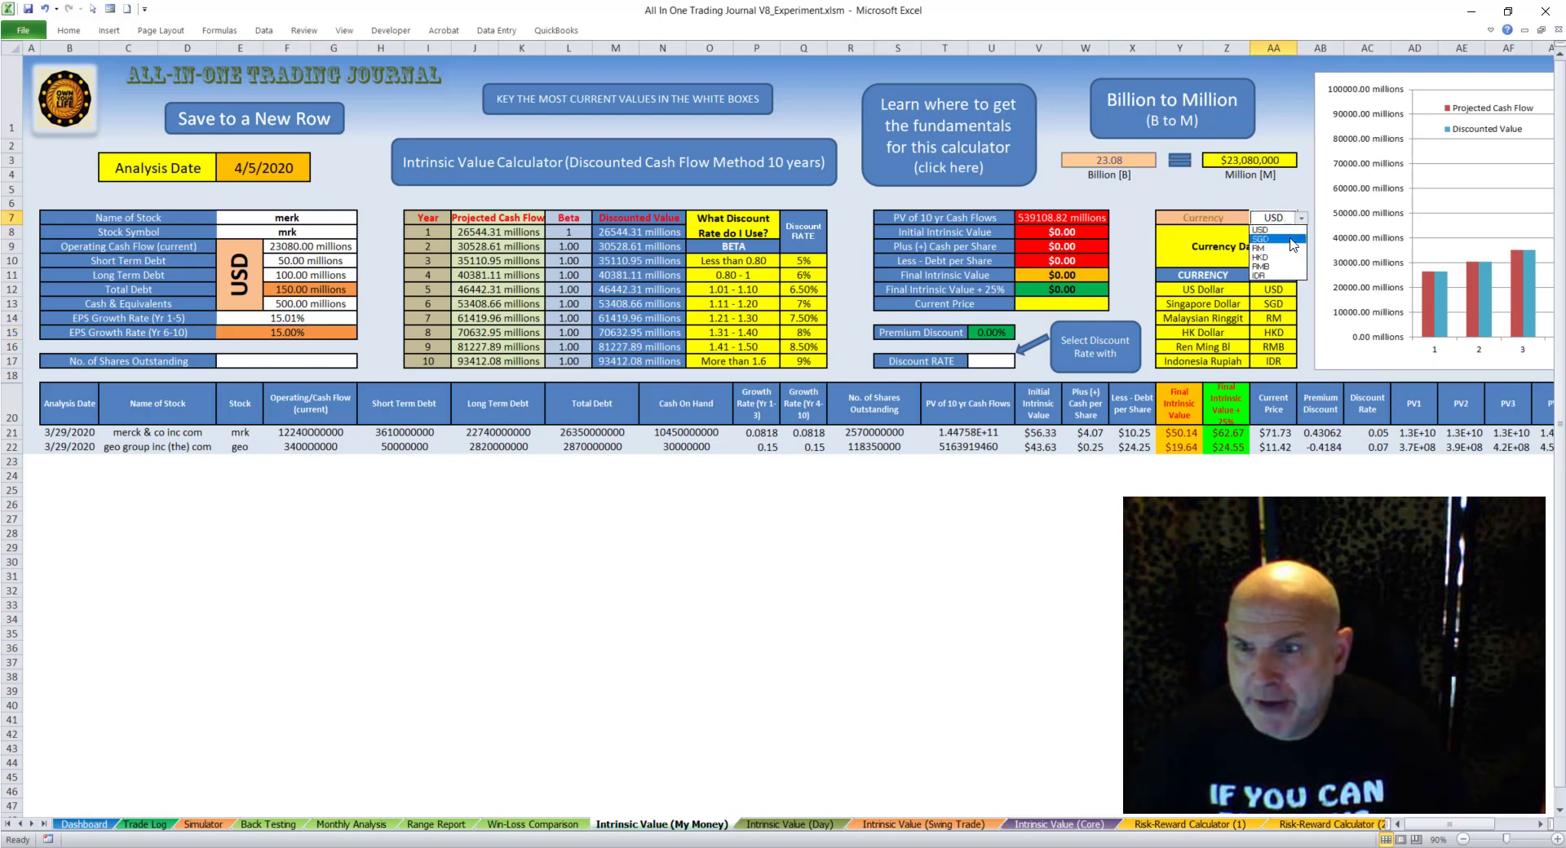
{"action": "left_click", "coordinate": [1260, 266]}
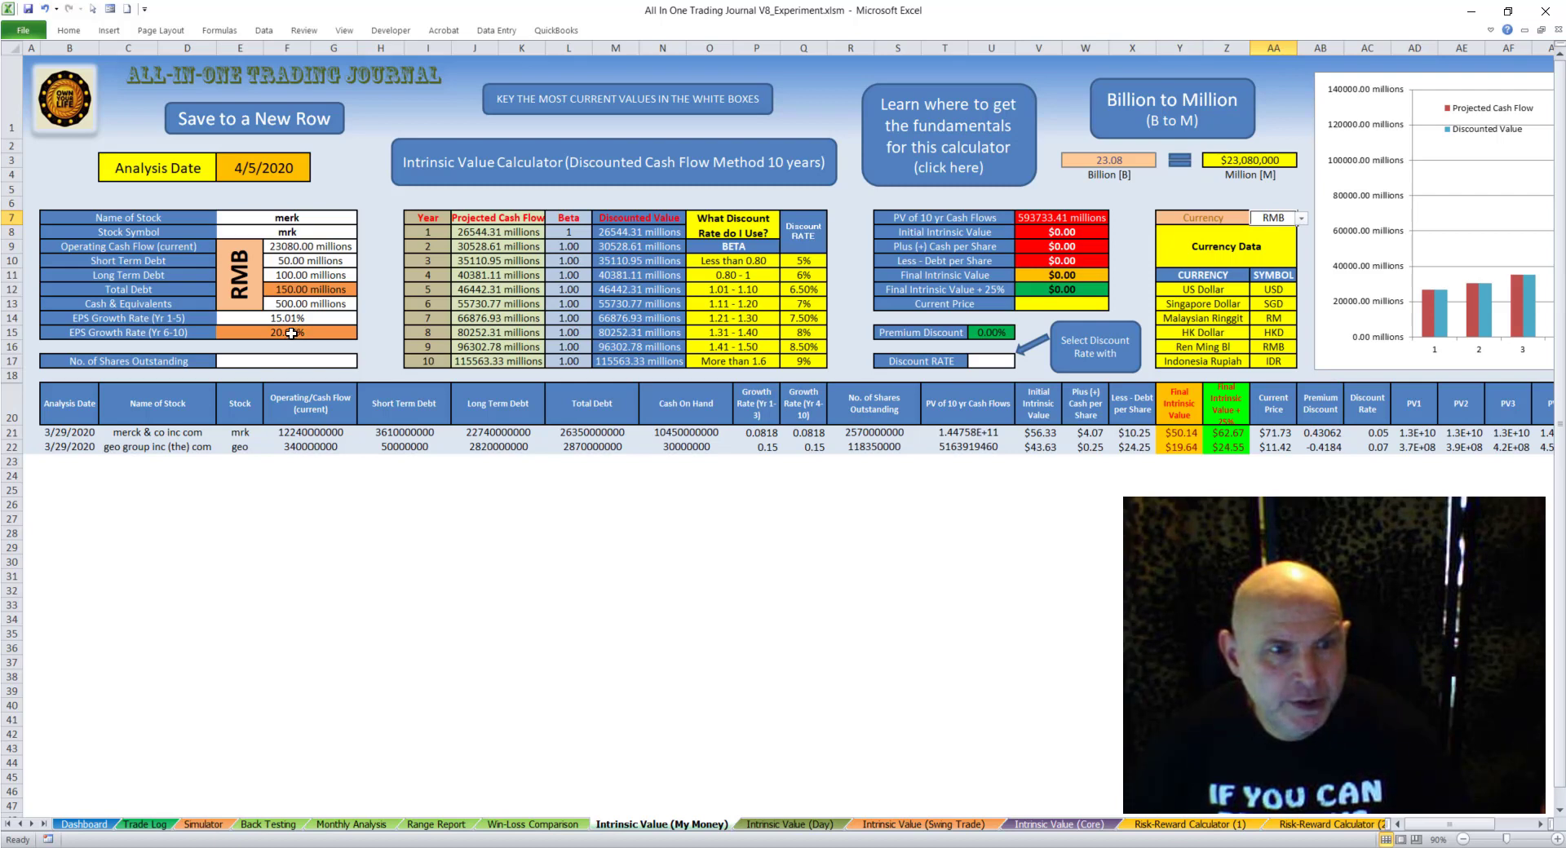
- Enter 9555000 as the number of shares outstanding
{"action": "left_click", "coordinate": [268, 360]}
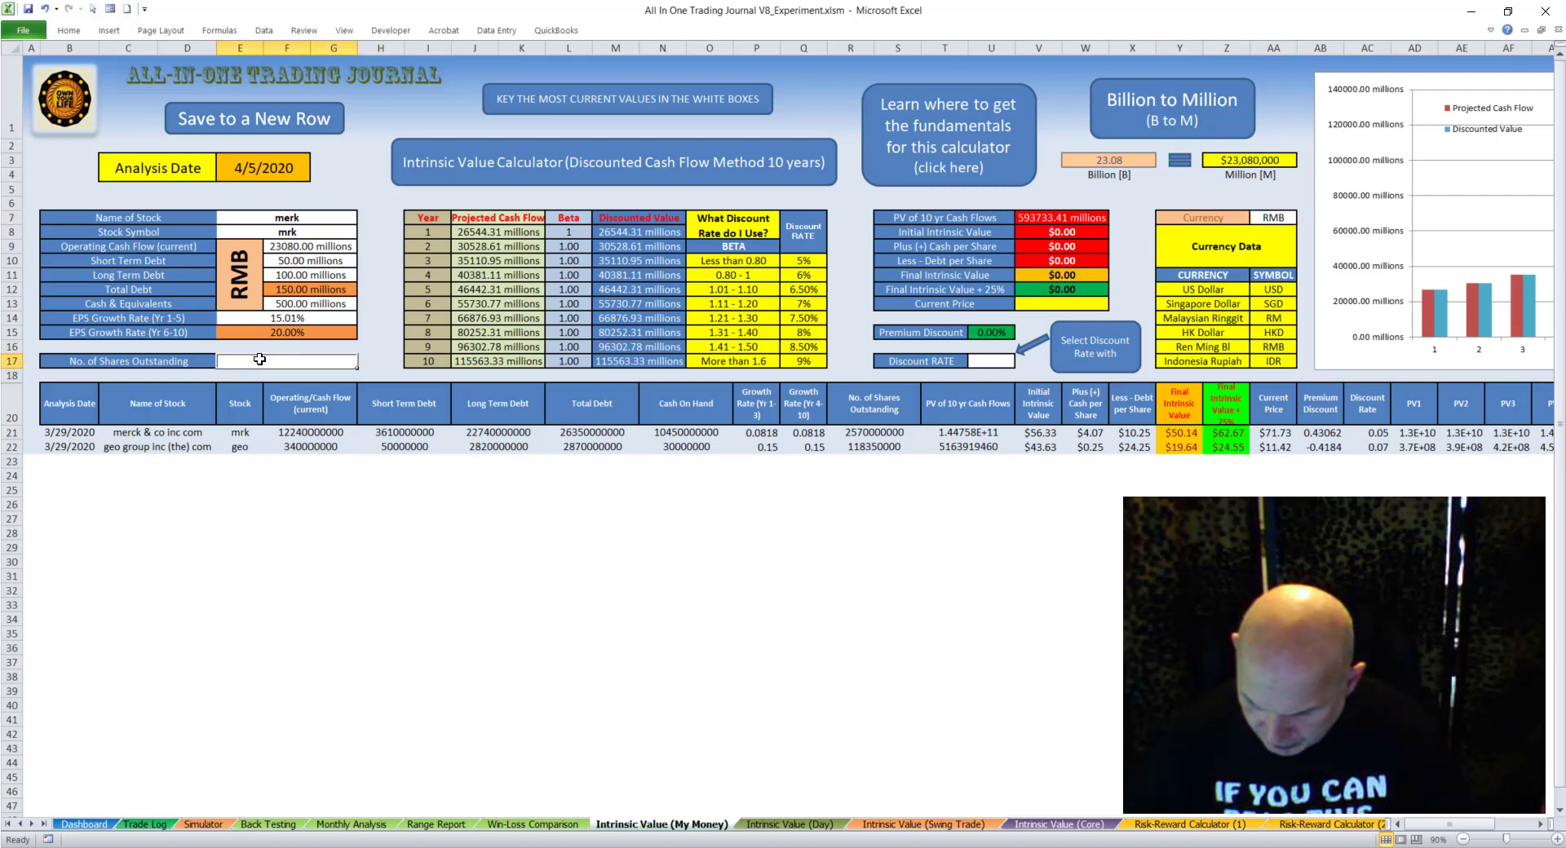
{"action": "type", "text": "95"}
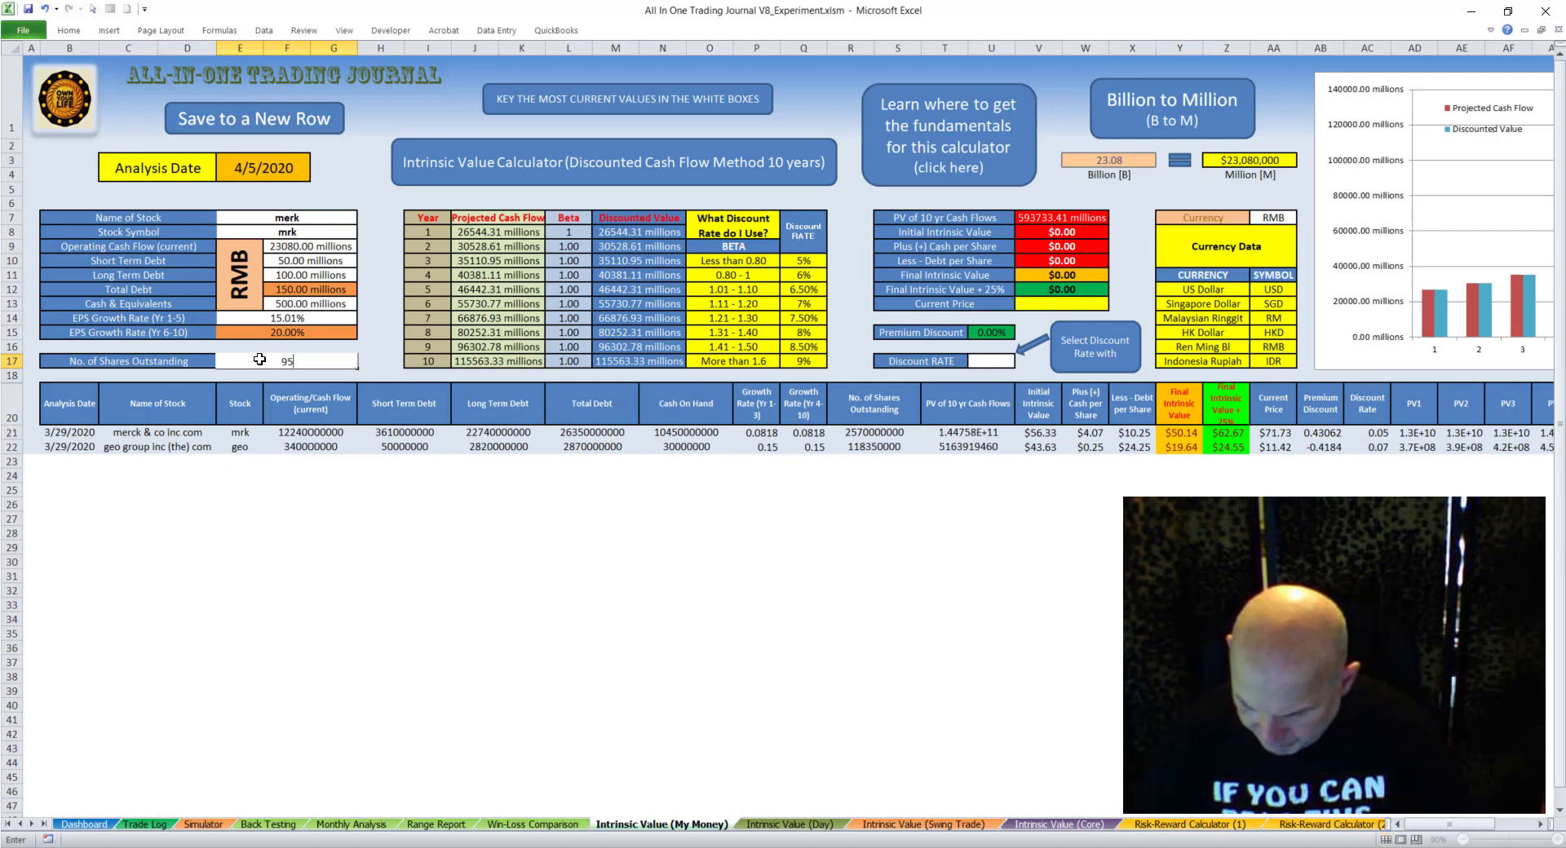
{"action": "type", "text": "55"}
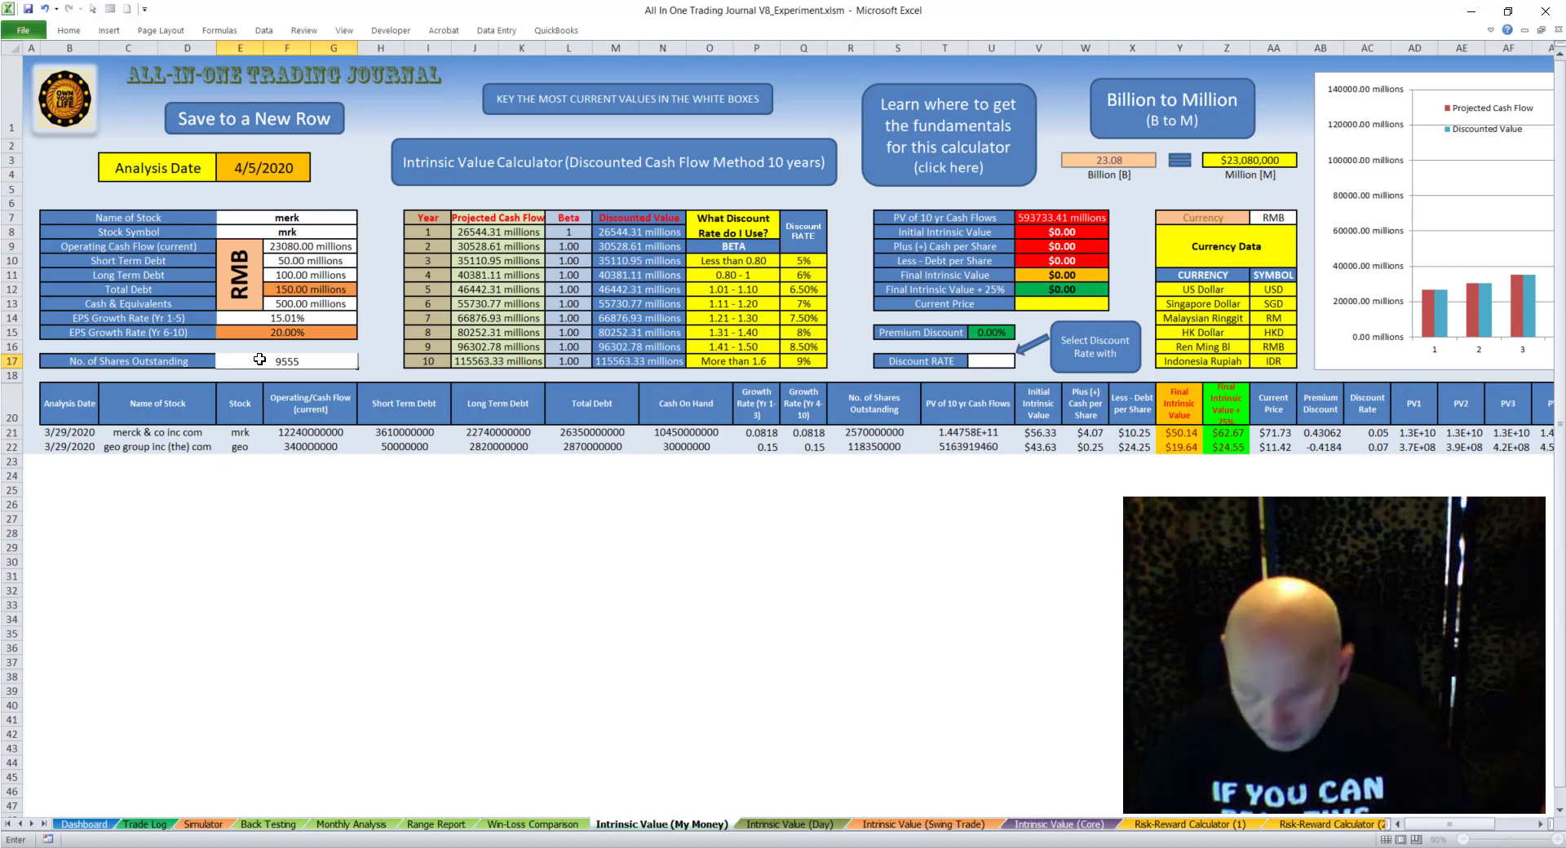
{"action": "type", "text": "00000"}
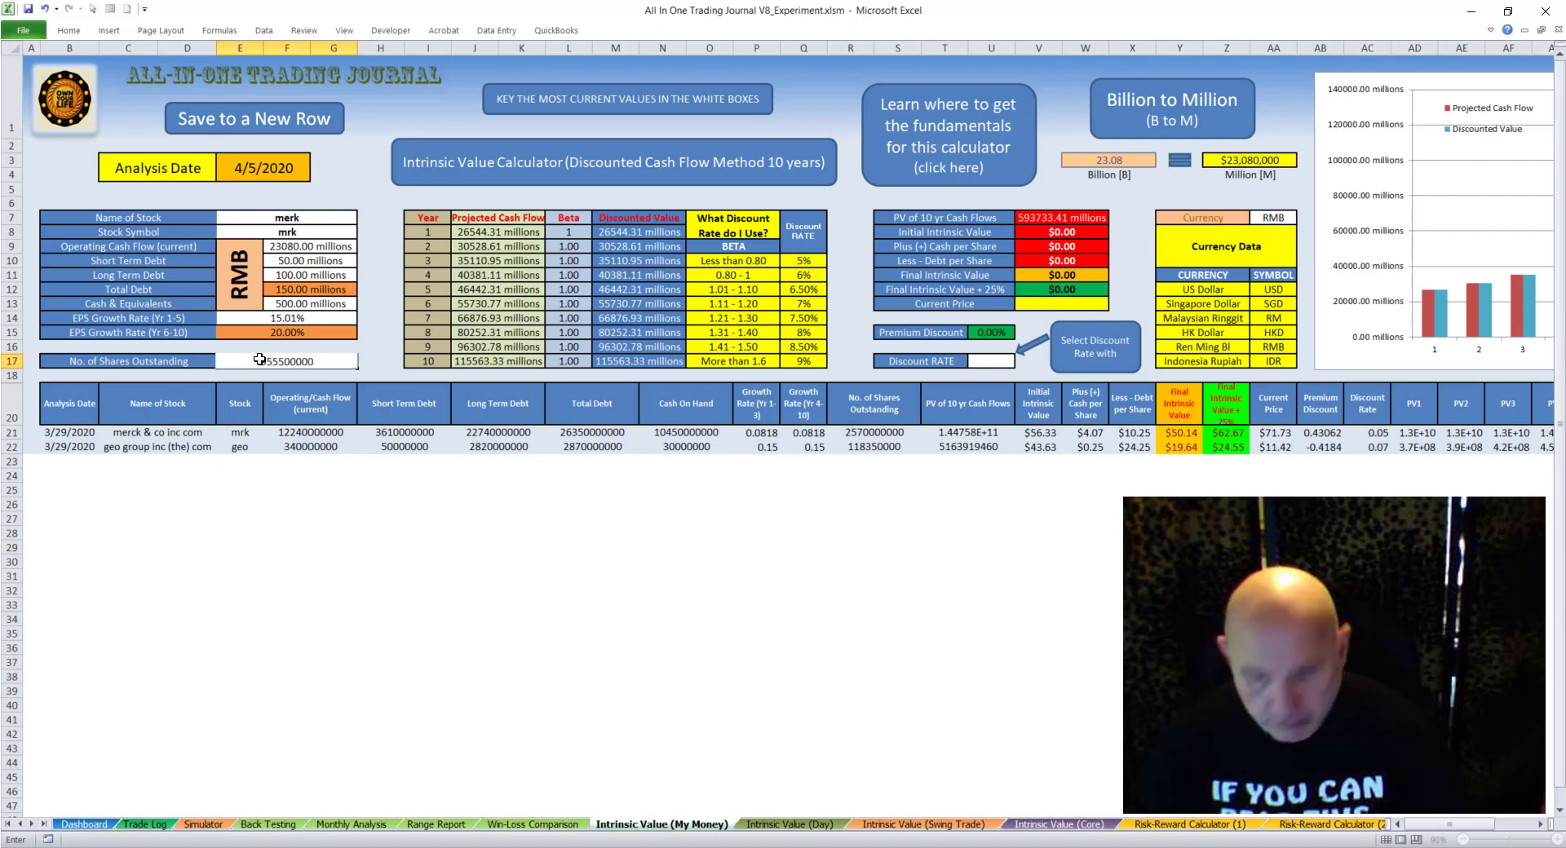
{"action": "key", "text": "BackSpace"}
{"action": "key", "text": "BackSpace"}
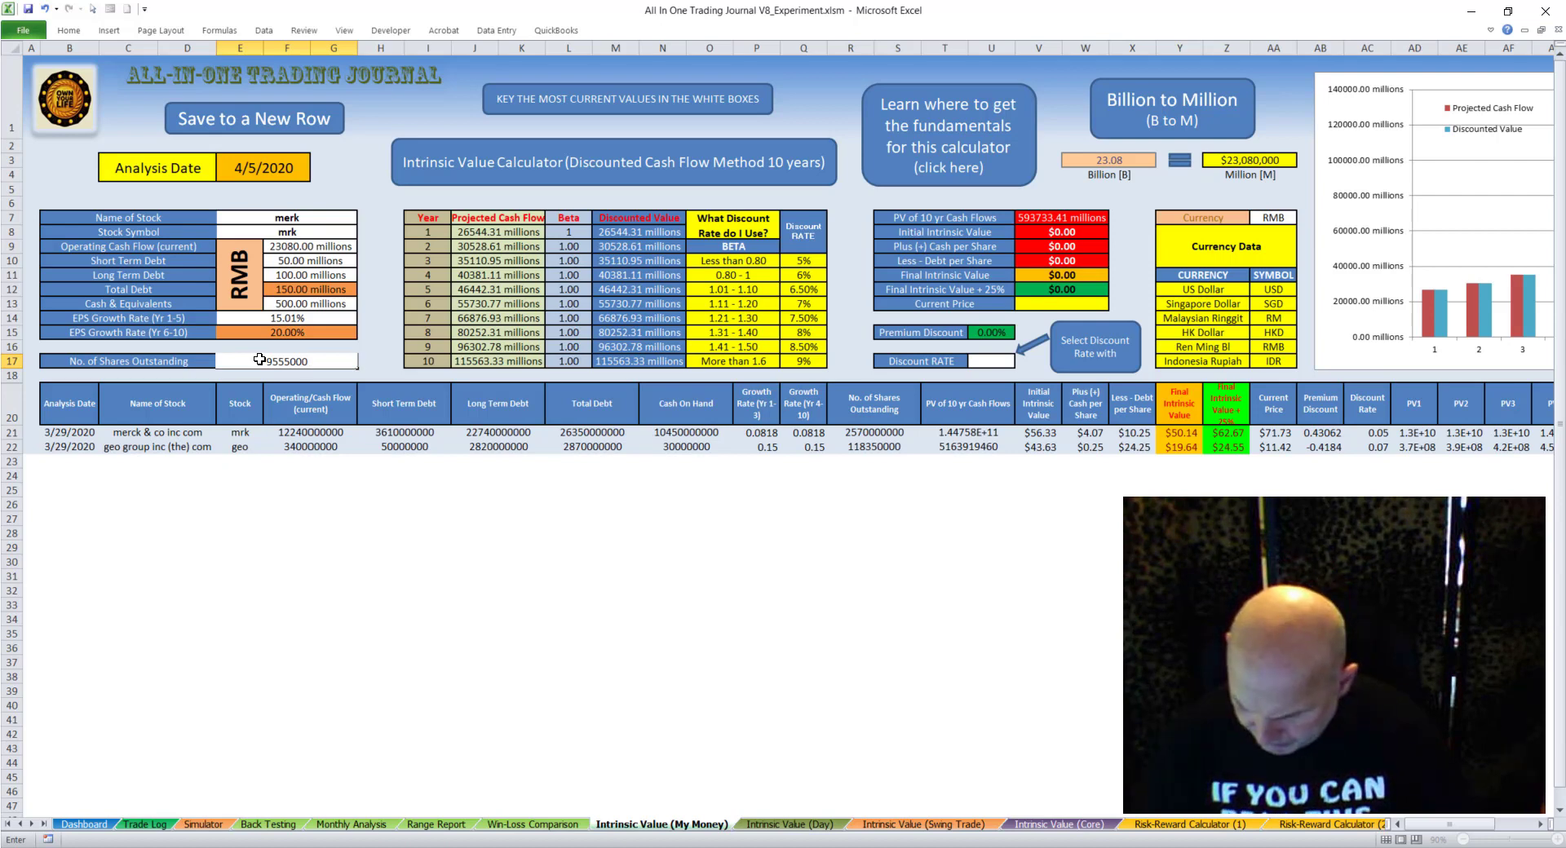
{"action": "key", "text": "Return"}
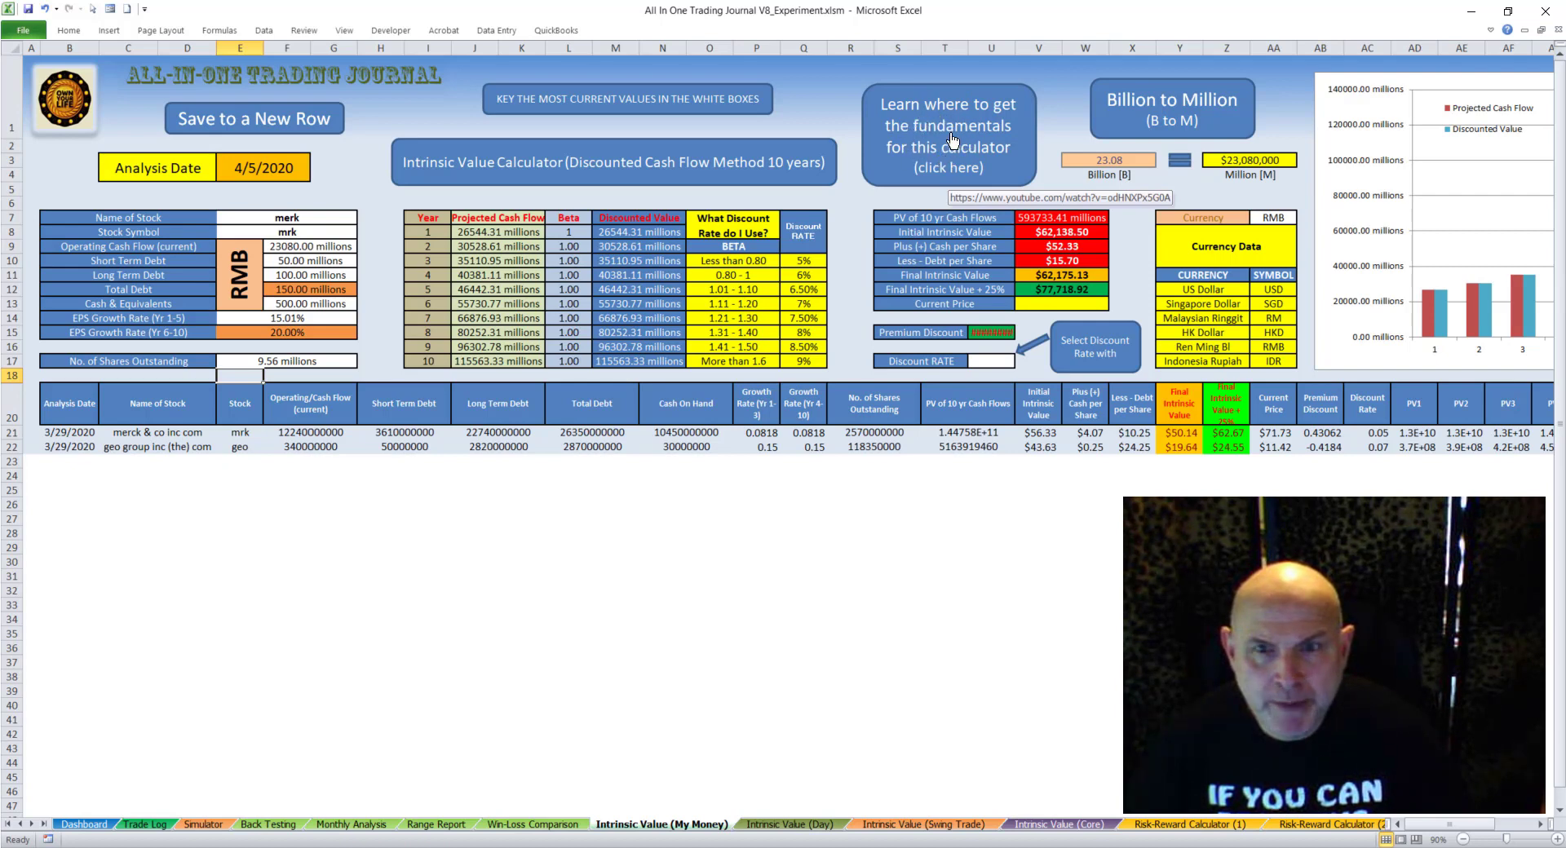
- Set the calculator's discount rate to 6.5% from the available rates
{"action": "left_click", "coordinate": [984, 361]}
{"action": "left_click", "coordinate": [1017, 362]}
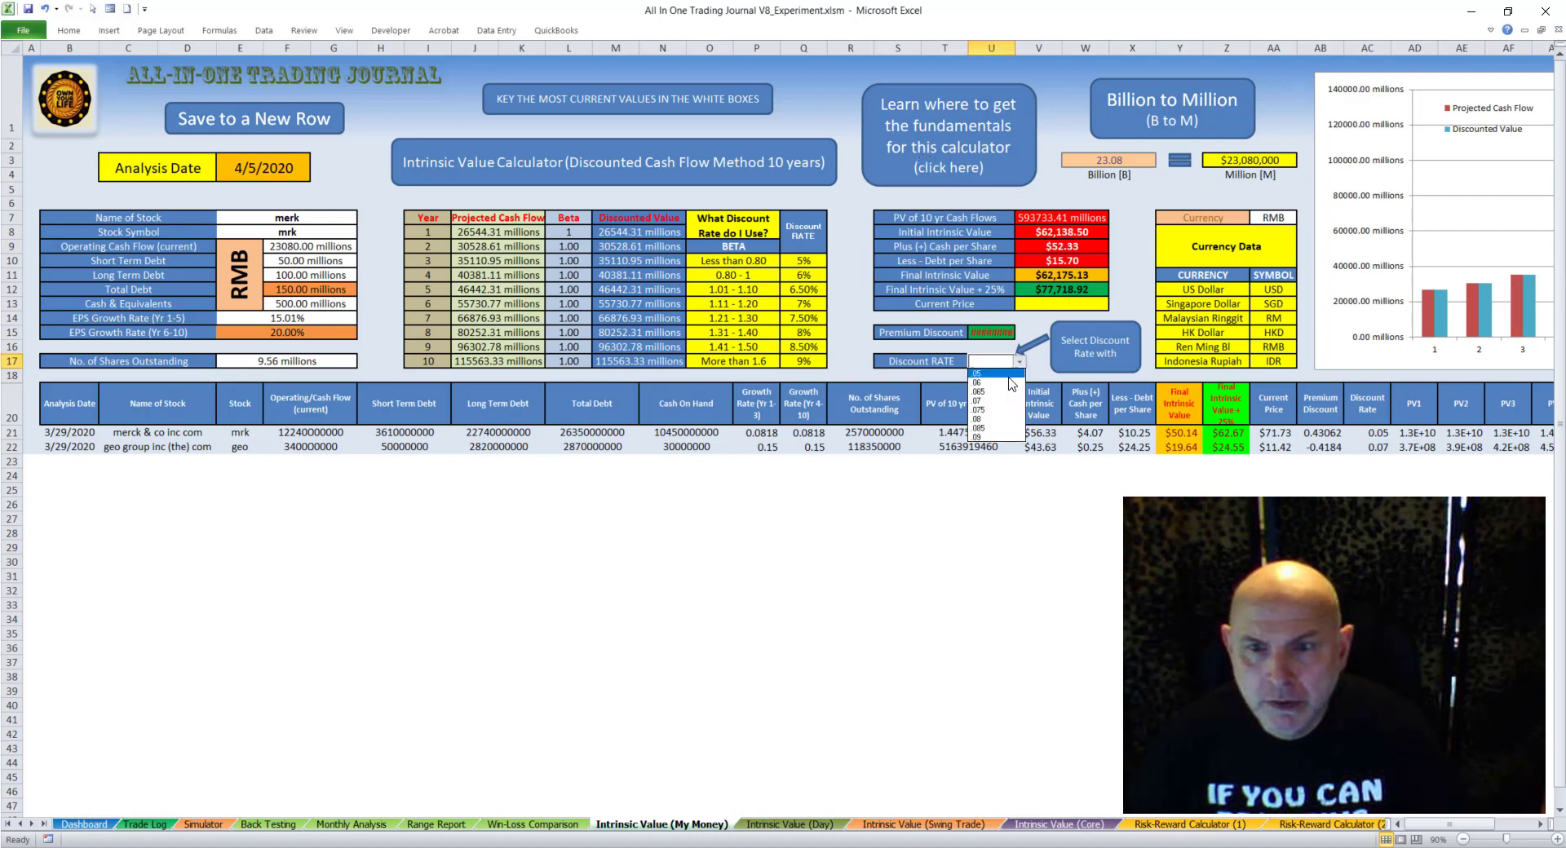
{"action": "left_click", "coordinate": [981, 392]}
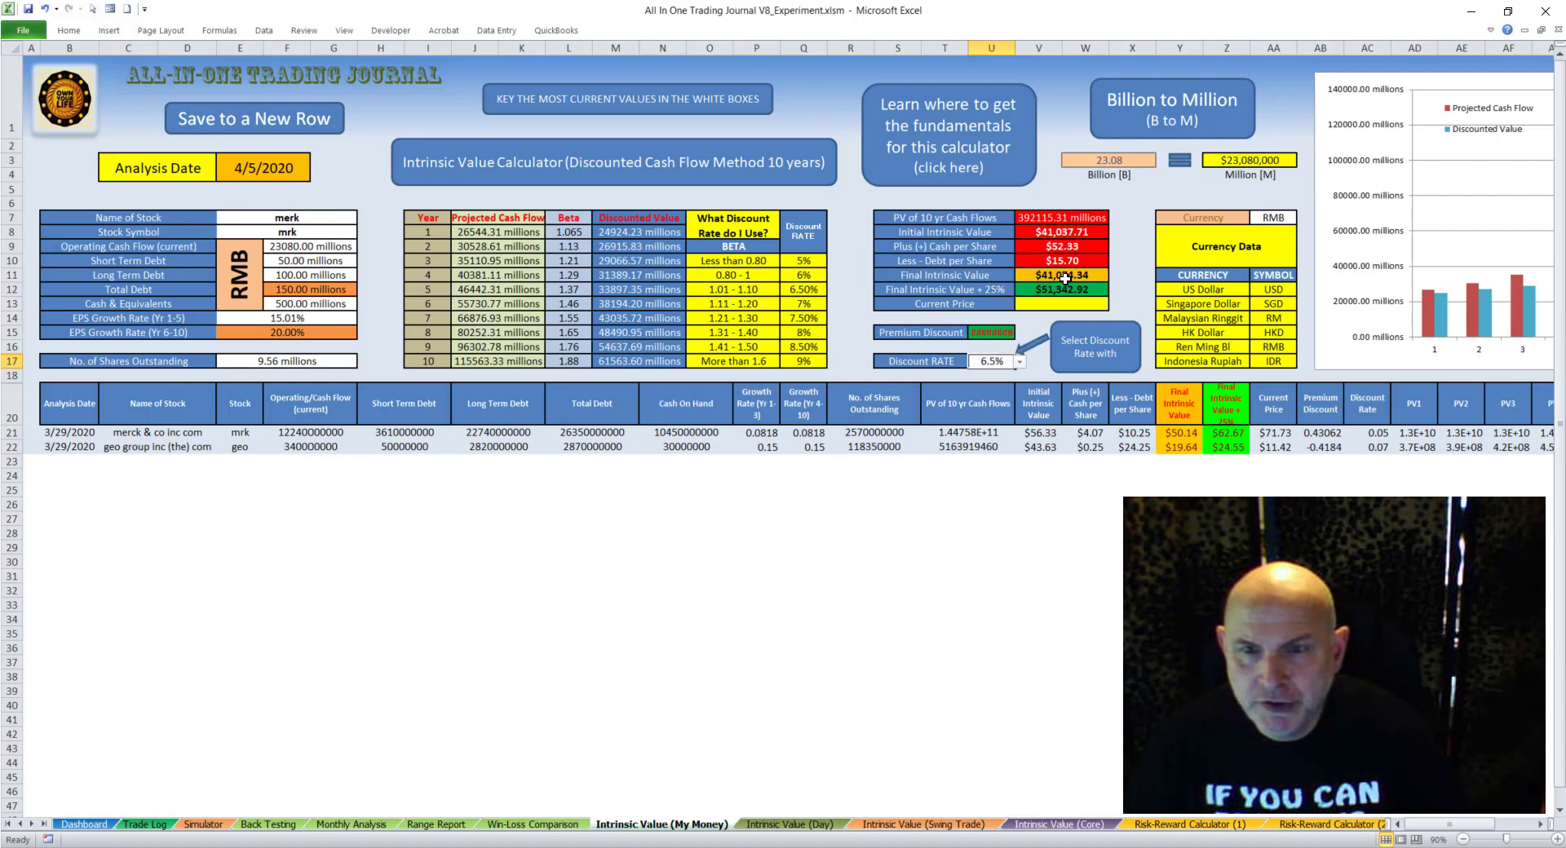
- Enter 210 as the stock's current price in the intrinsic value results
{"action": "left_click", "coordinate": [1039, 303]}
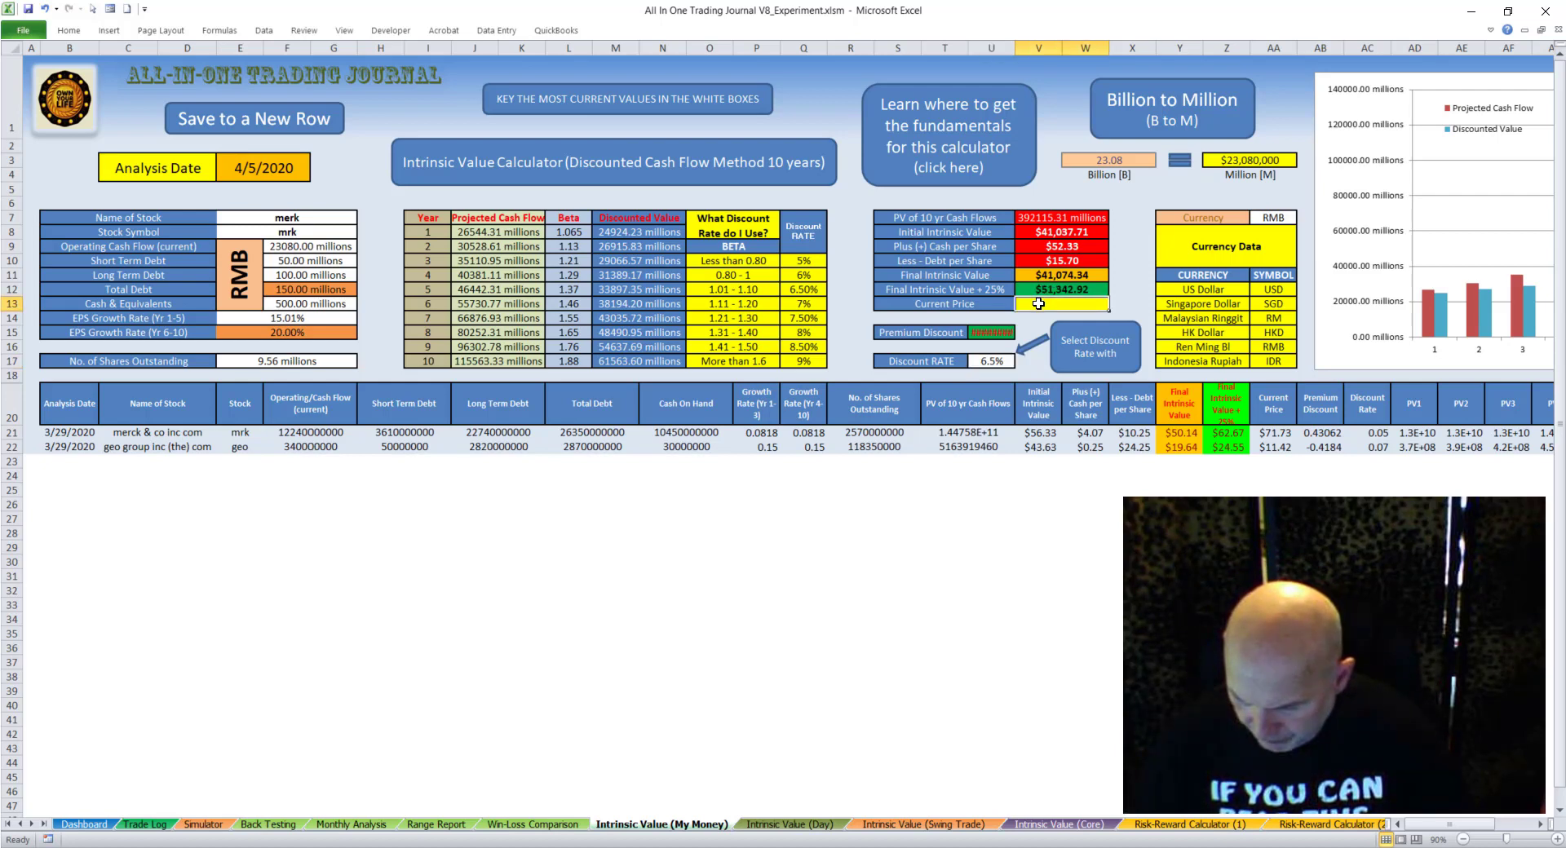
{"action": "type", "text": "210"}
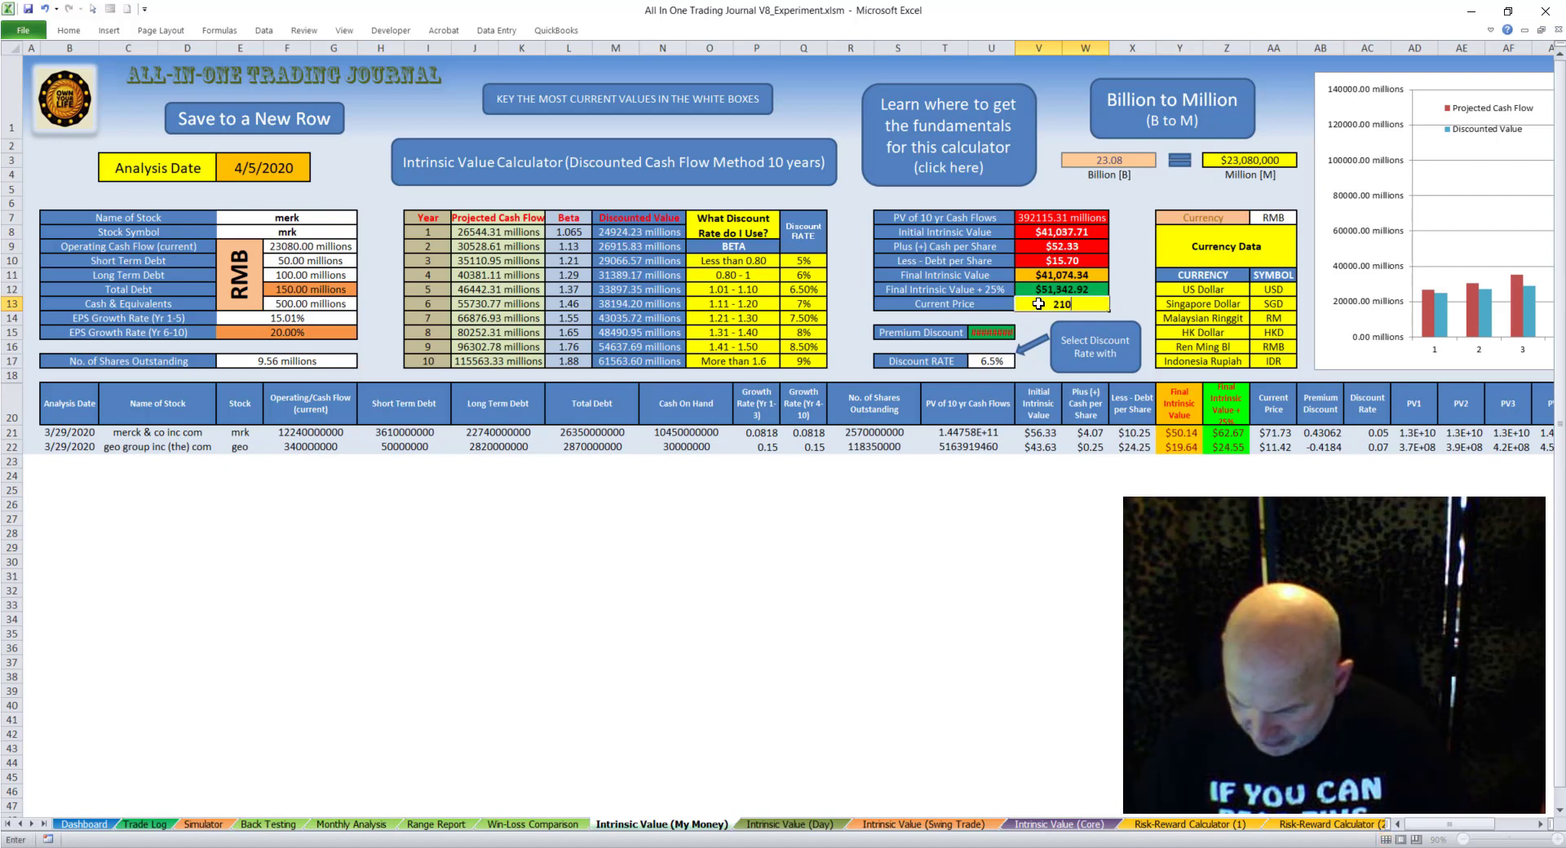
{"action": "key", "text": "Return"}
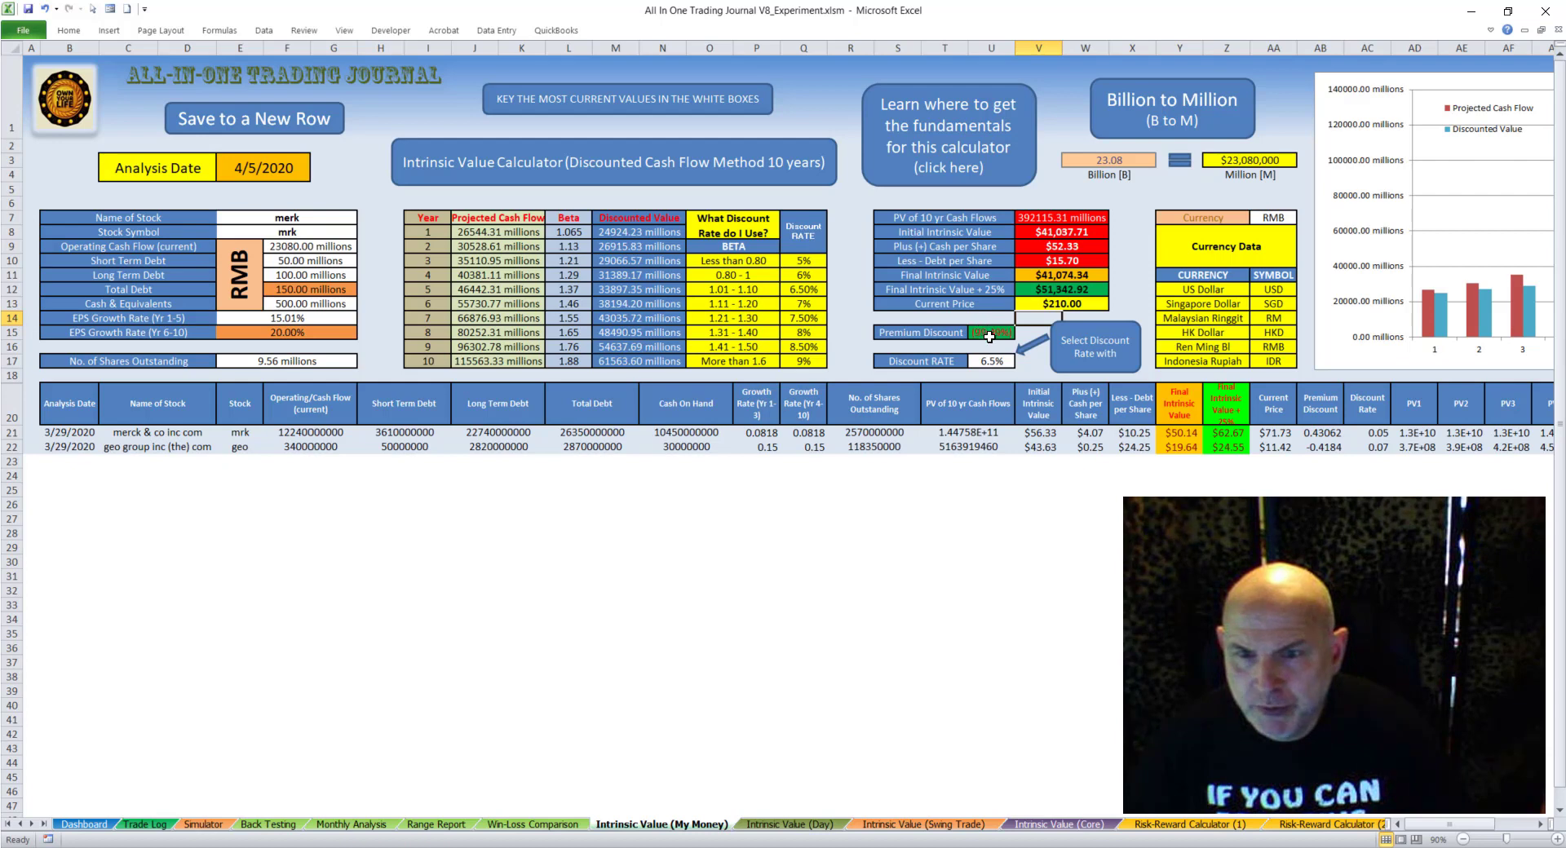
{"action": "left_click", "coordinate": [1048, 304]}
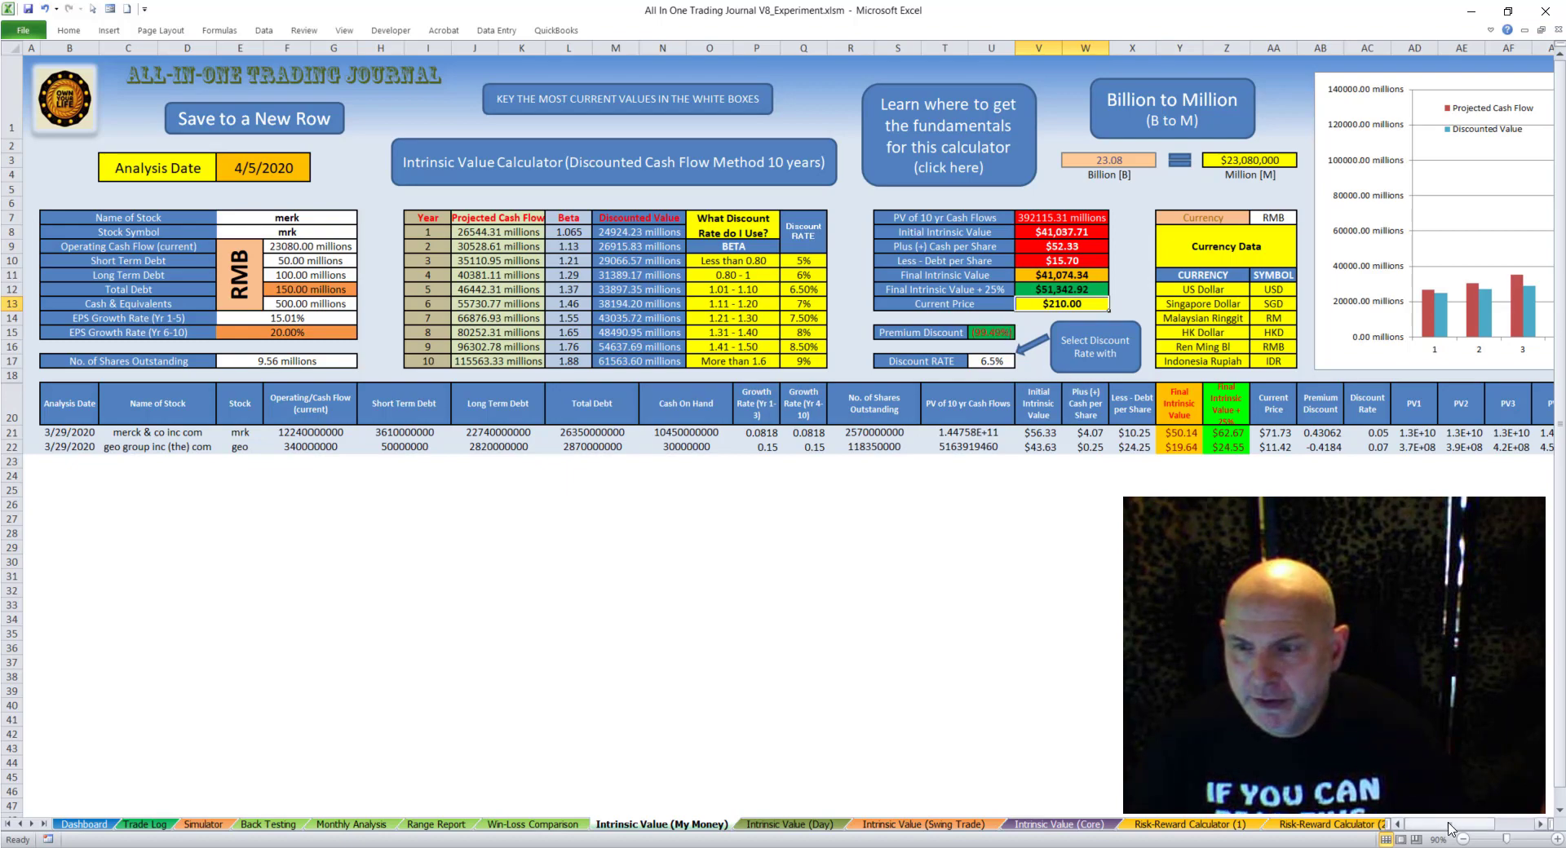
- Review the projected cash flow versus discounted value chart and save the mrk analysis to a new row
{"action": "left_click_drag", "start_coordinate": [1452, 824], "coordinate": [1475, 825]}
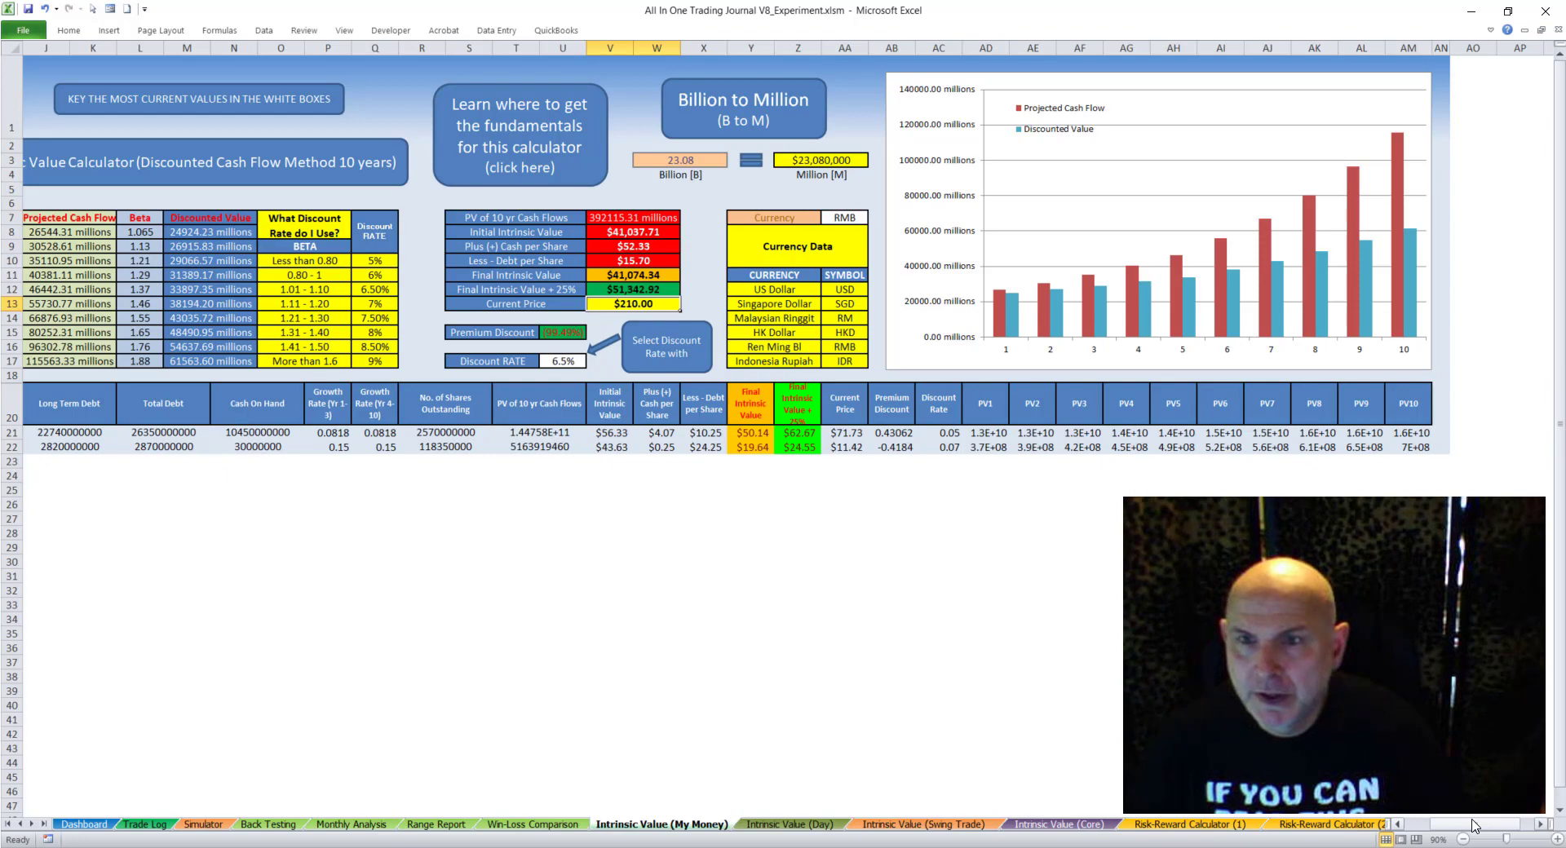
{"action": "left_click_drag", "start_coordinate": [1474, 826], "coordinate": [1442, 833]}
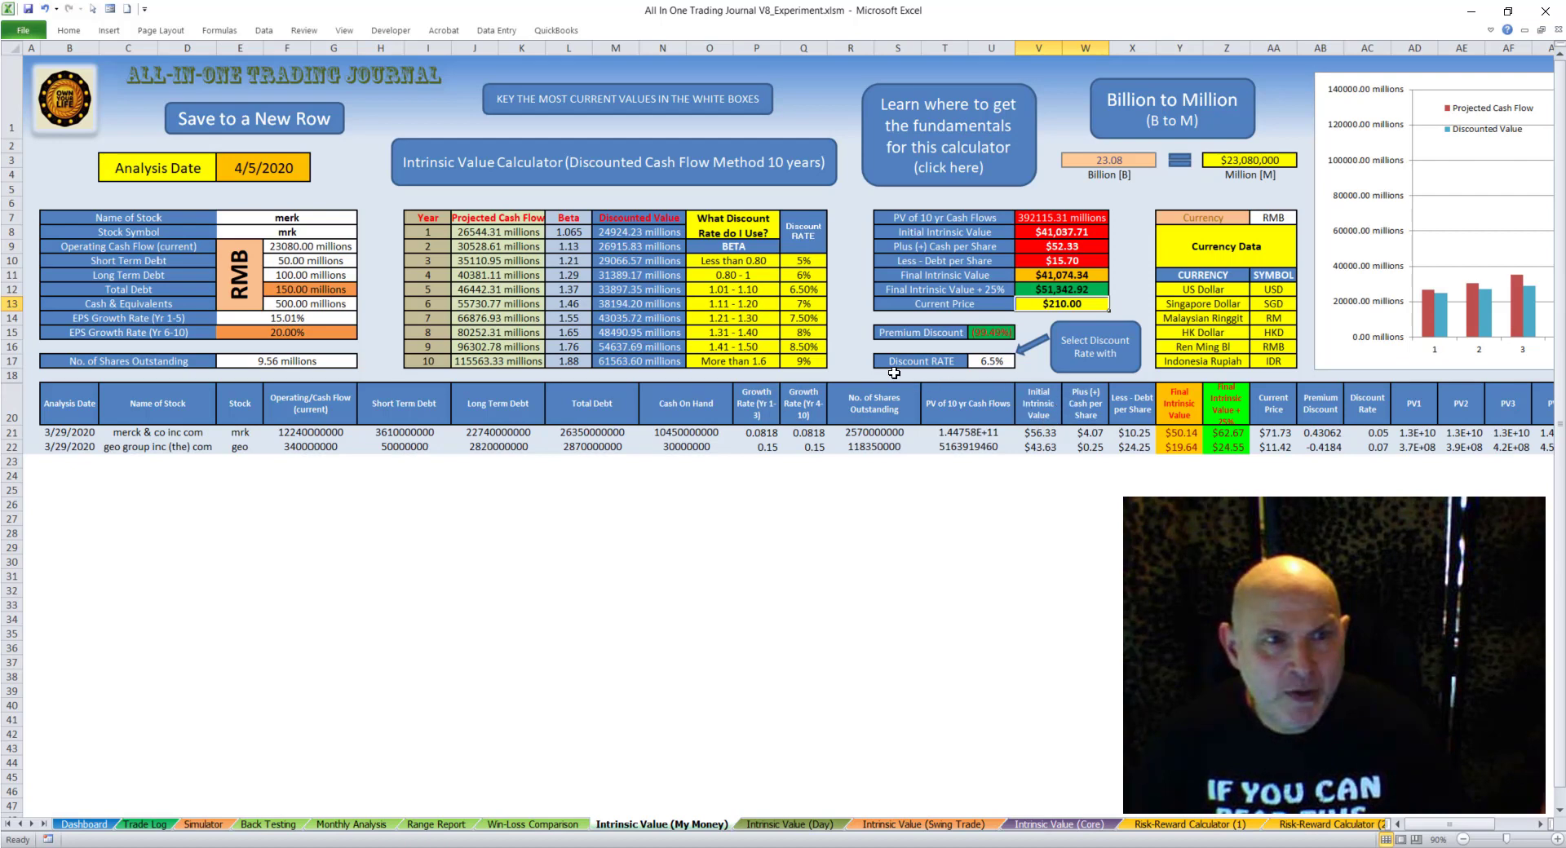
{"action": "left_click", "coordinate": [265, 120]}
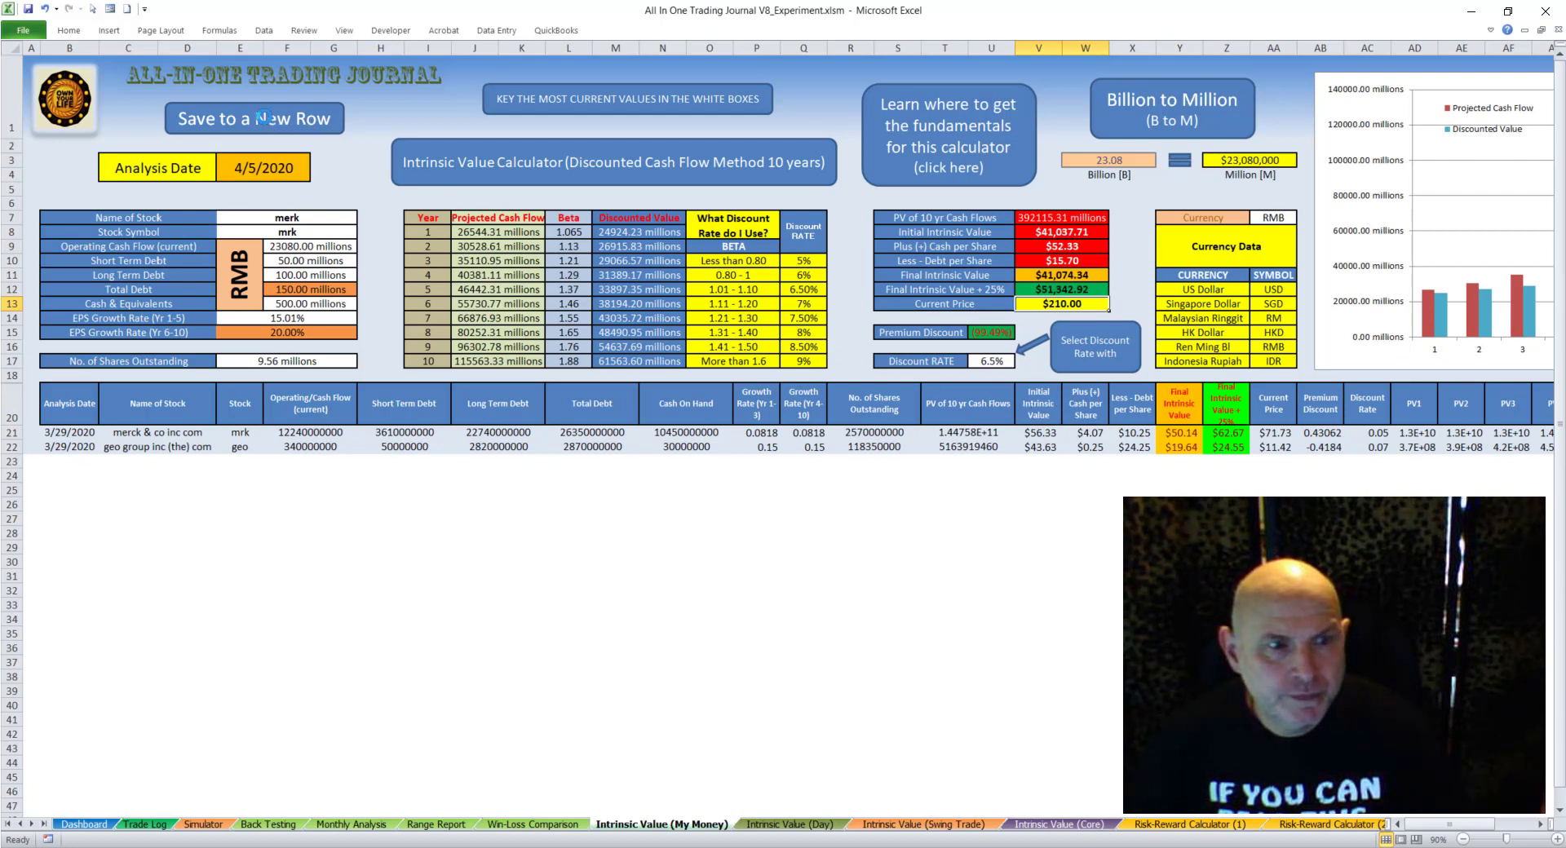